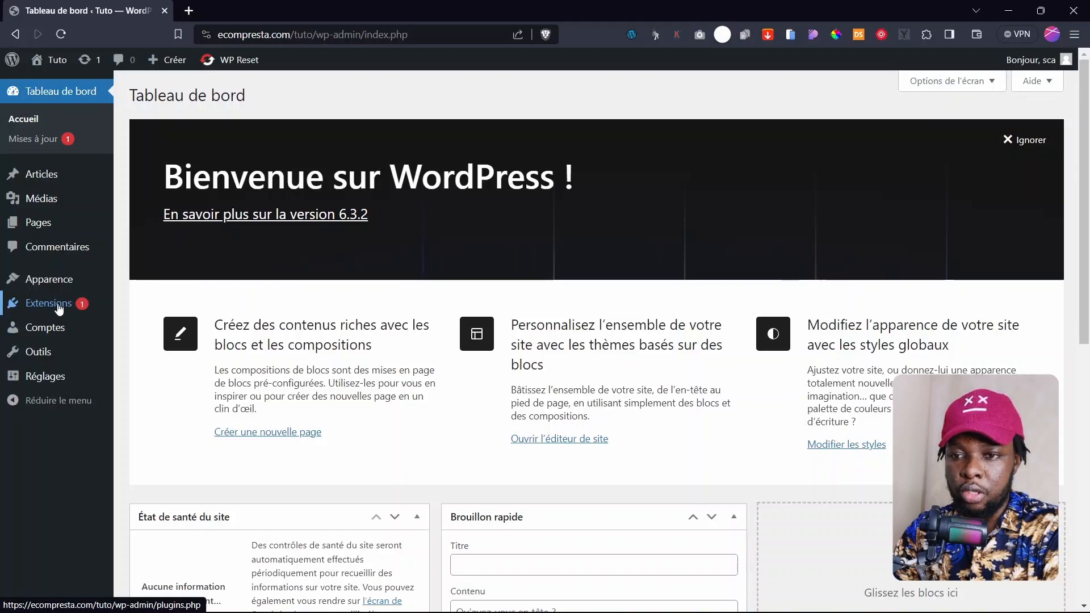
# Search the plugin directory for "elementor", then install and activate Elementor Website Builder.
pyautogui.click(142, 326)
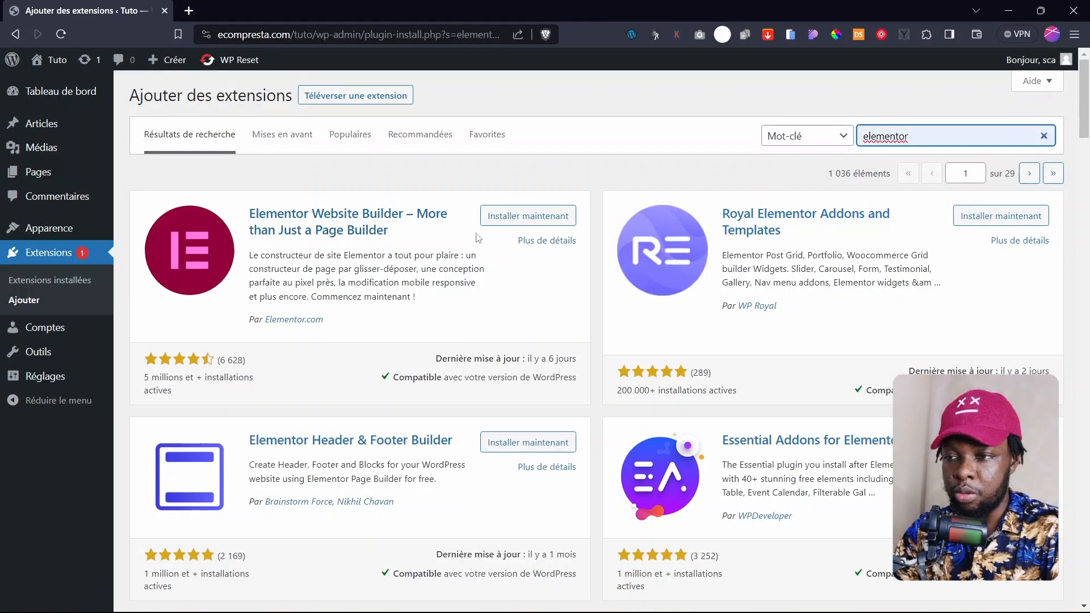
pyautogui.click(525, 219)
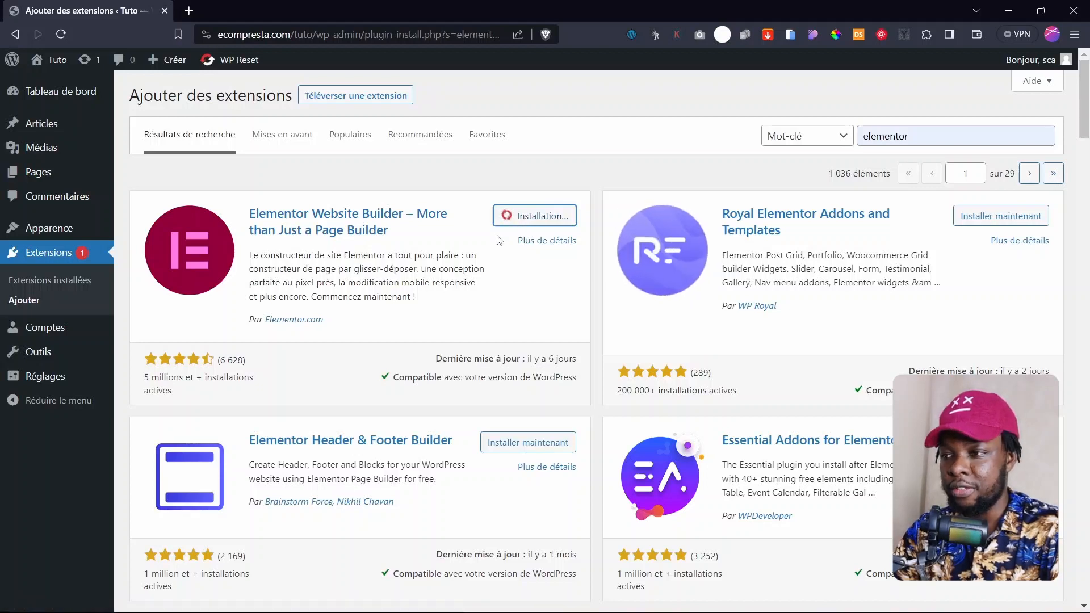
pyautogui.click(546, 226)
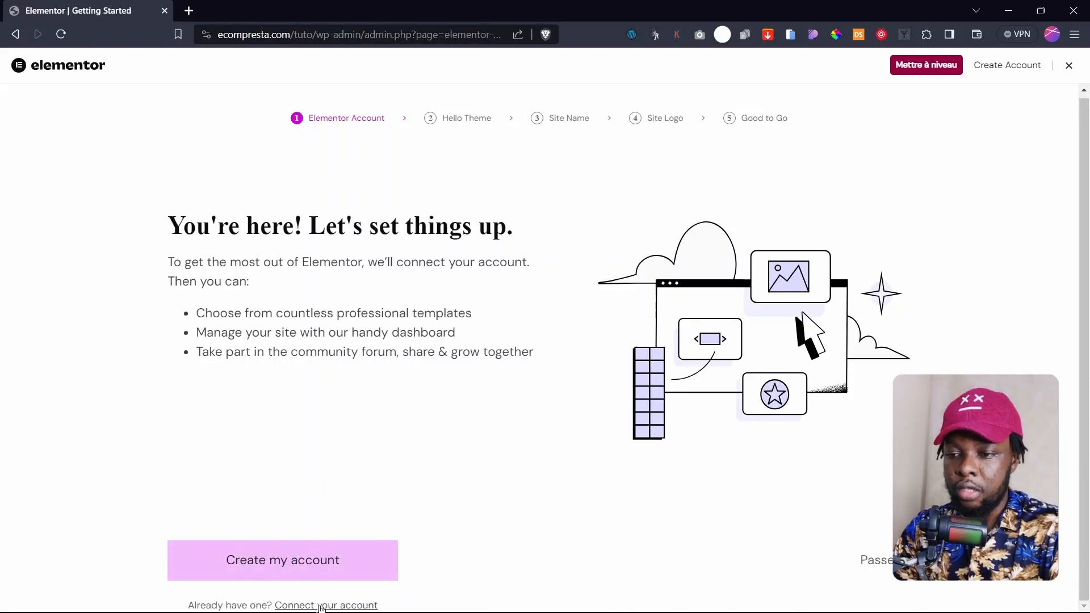
# Connect the site to the existing Elementor account and exit the setup wizard at the Hello Theme stage.
pyautogui.click(314, 606)
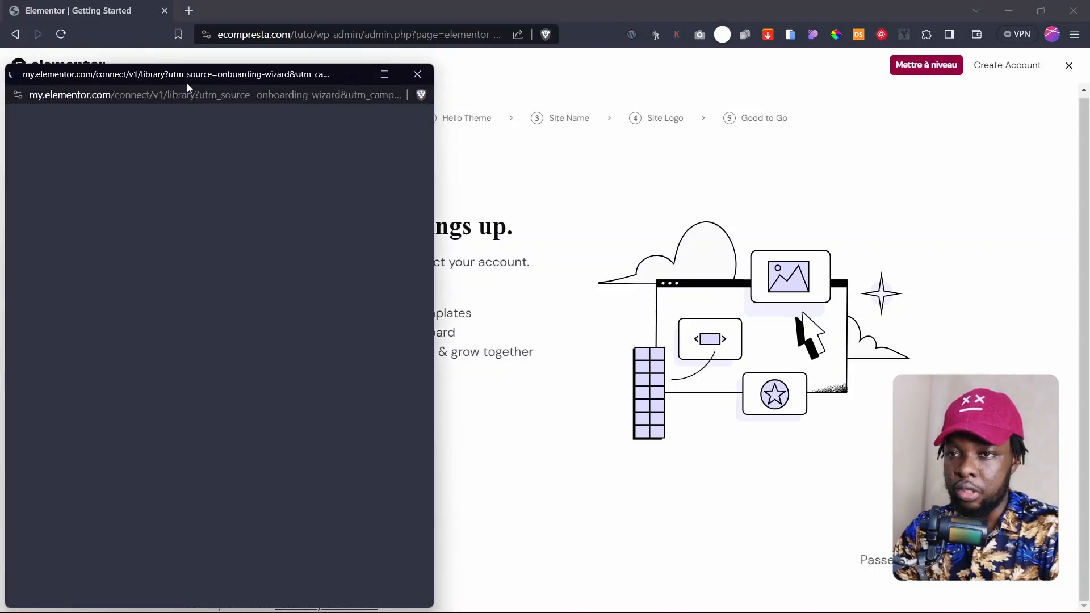
pyautogui.moveTo(197, 77); pyautogui.dragTo(248, 62)
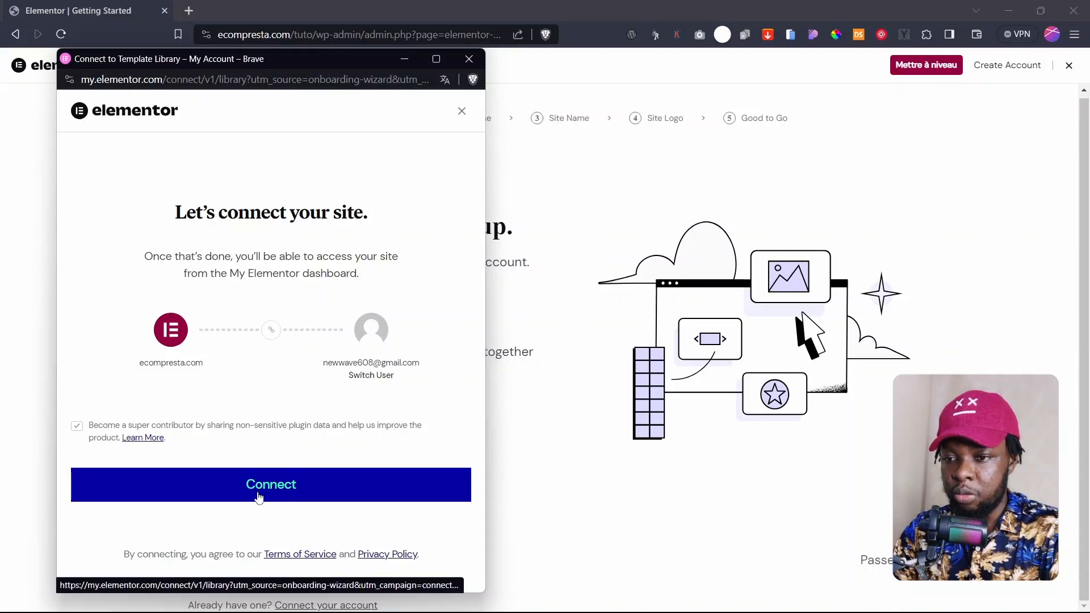
pyautogui.click(77, 426)
pyautogui.click(273, 483)
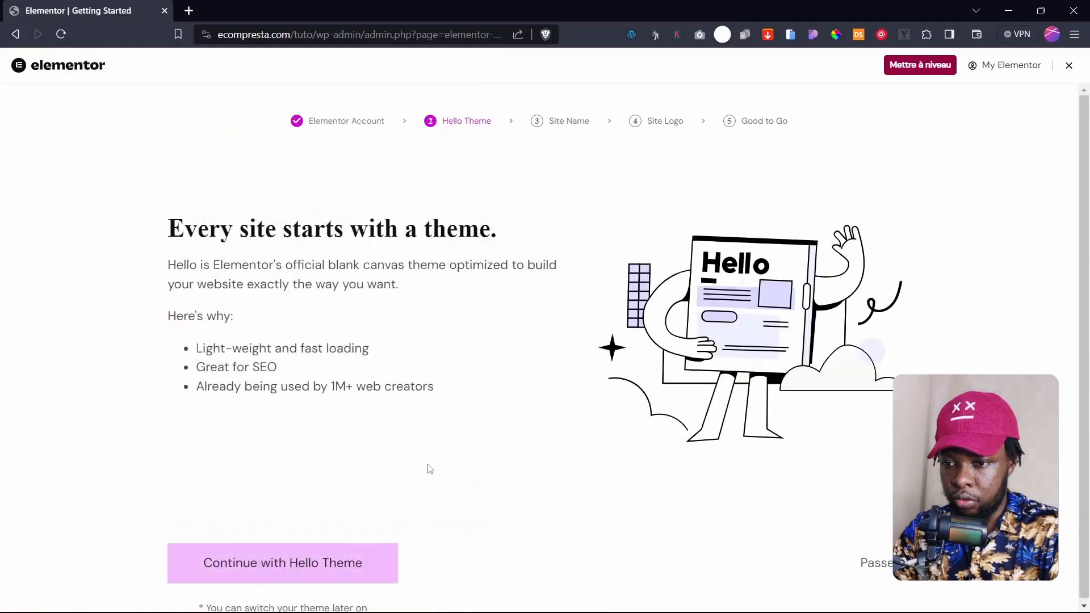
pyautogui.click(1069, 67)
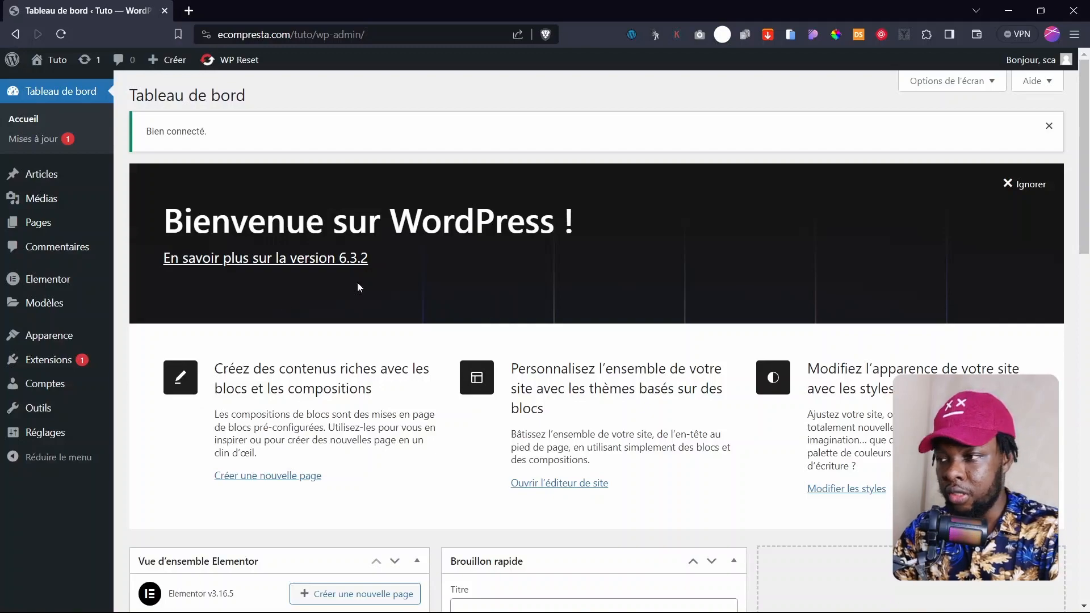
# Install the Astra theme from the popular themes and activate it.
pyautogui.scroll(-10, 358, 286)
pyautogui.scroll(8, 397, 467)
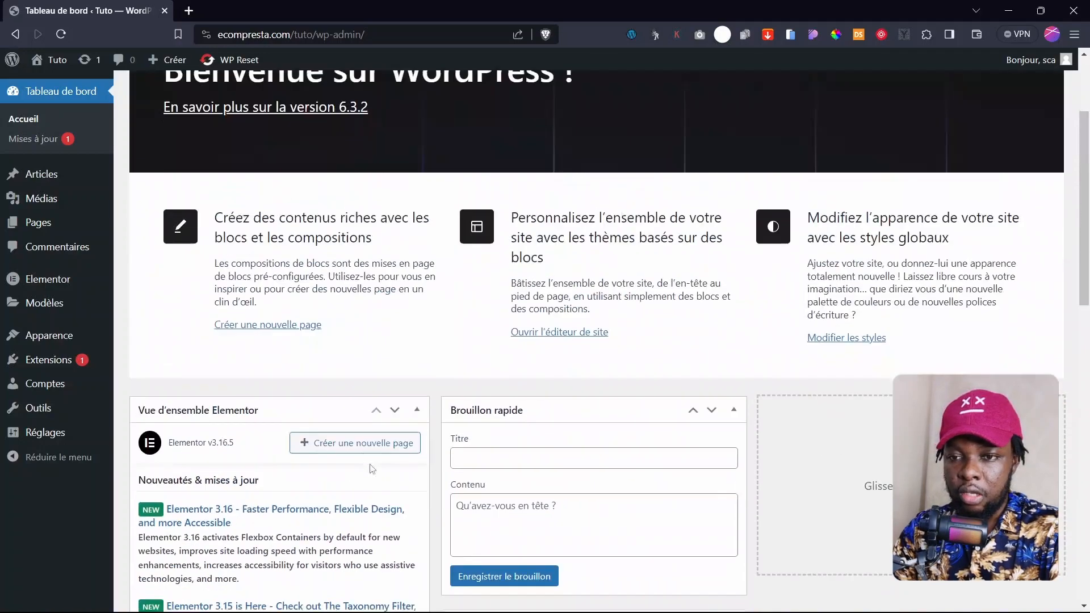
pyautogui.scroll(3, 372, 468)
pyautogui.moveTo(75, 341)
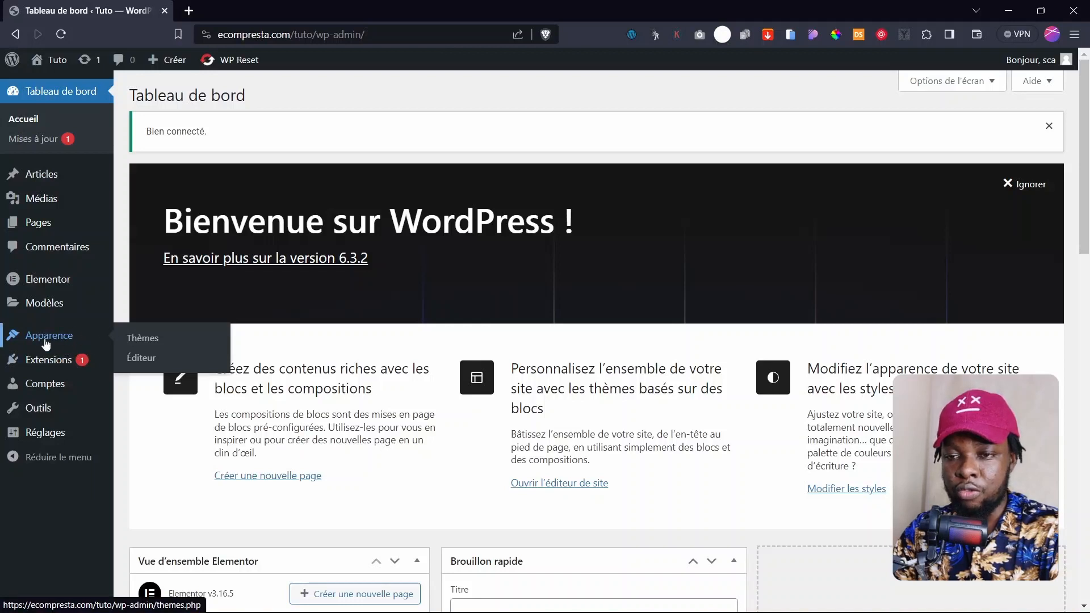
pyautogui.click(148, 339)
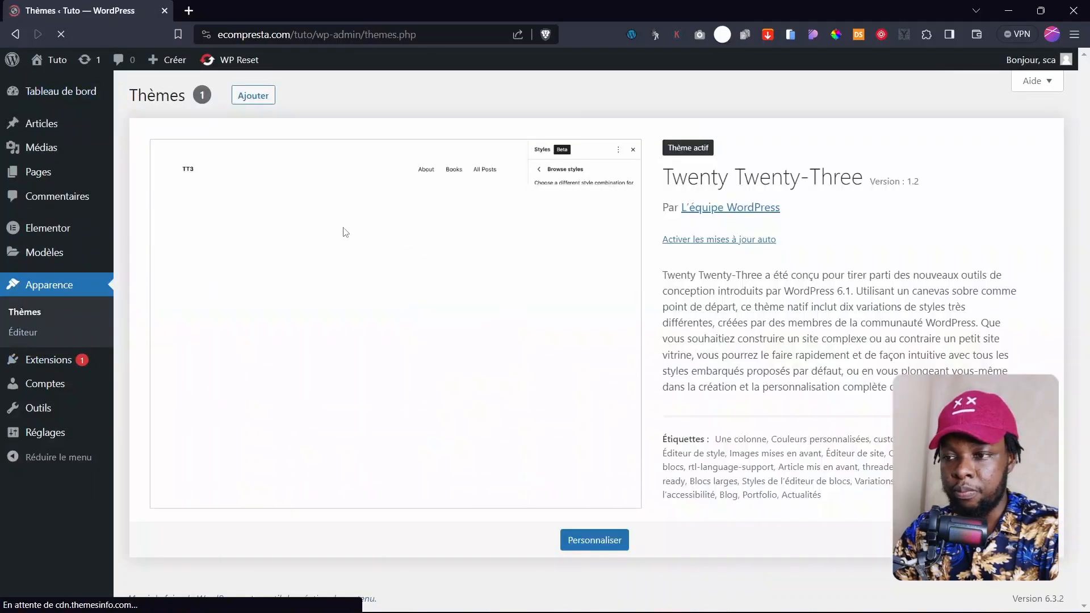
pyautogui.click(248, 97)
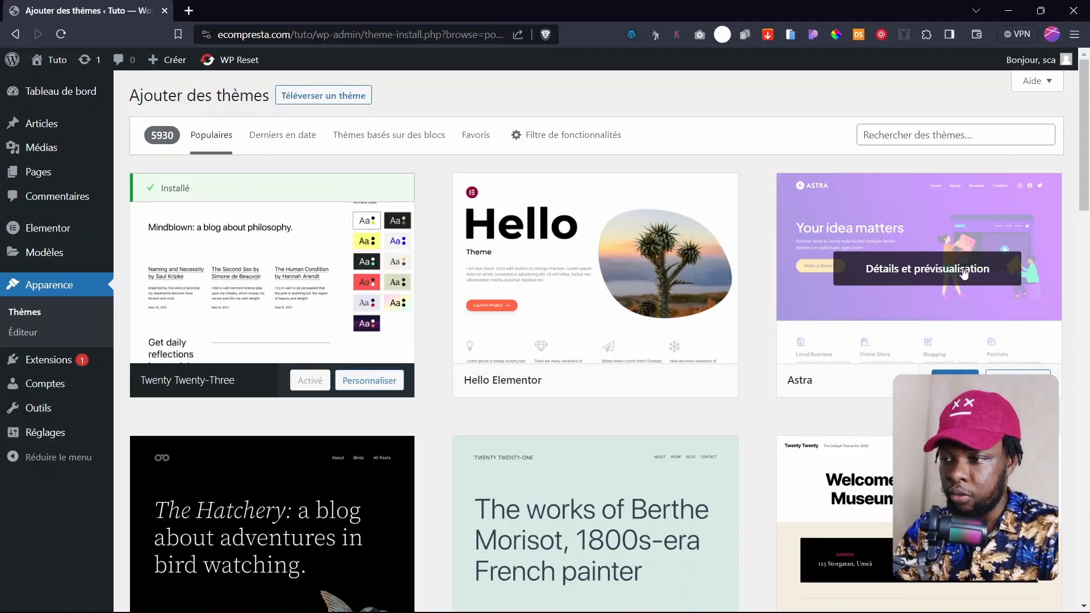
pyautogui.click(955, 377)
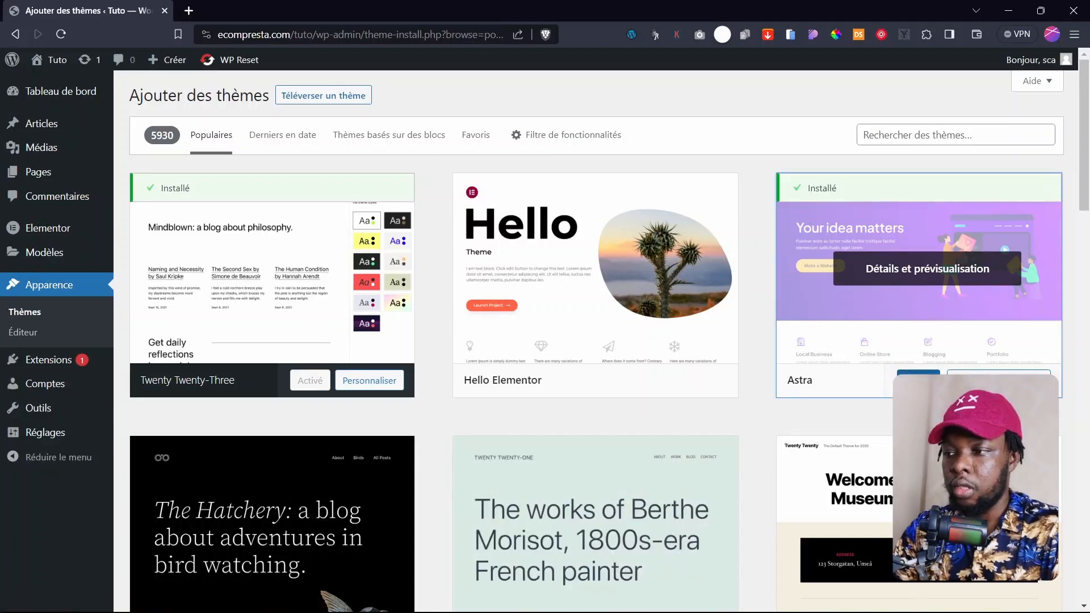
pyautogui.click(918, 379)
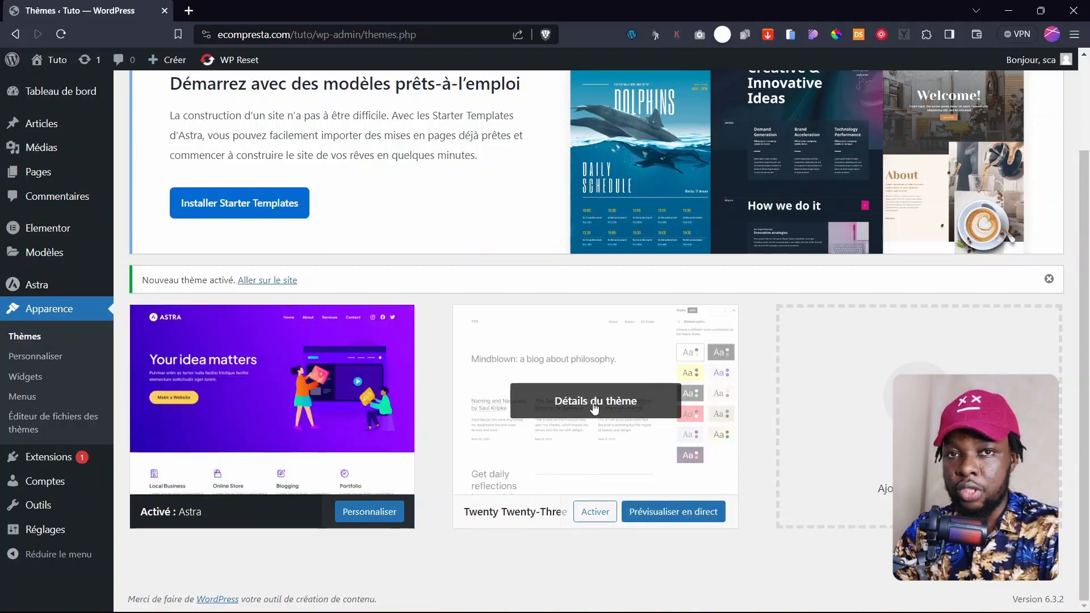
# Delete the inactive Twenty Twenty-Three theme from the installed themes.
pyautogui.click(595, 404)
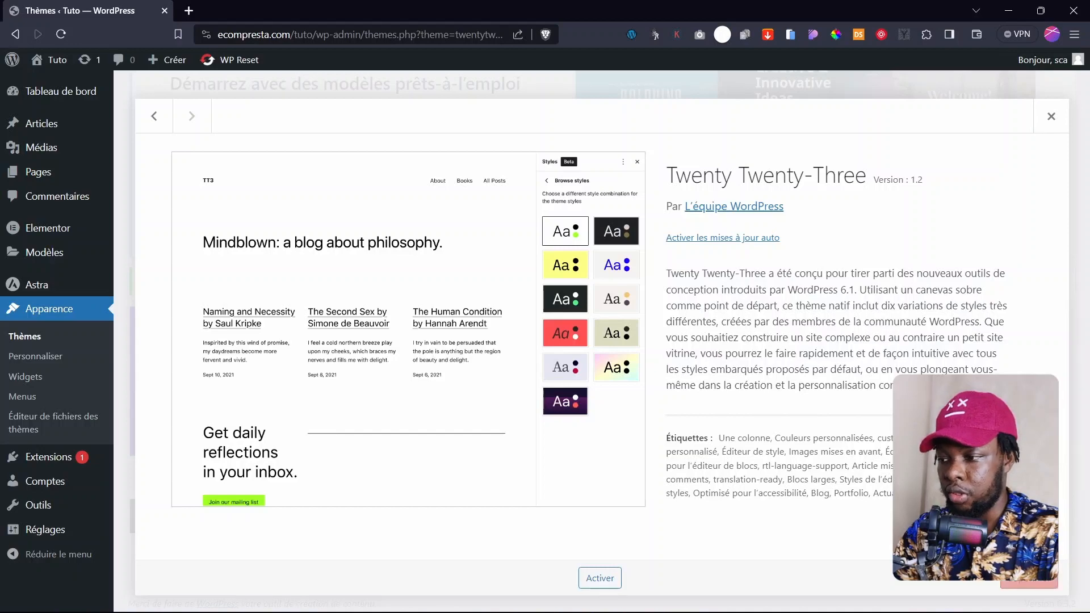
pyautogui.click(1016, 582)
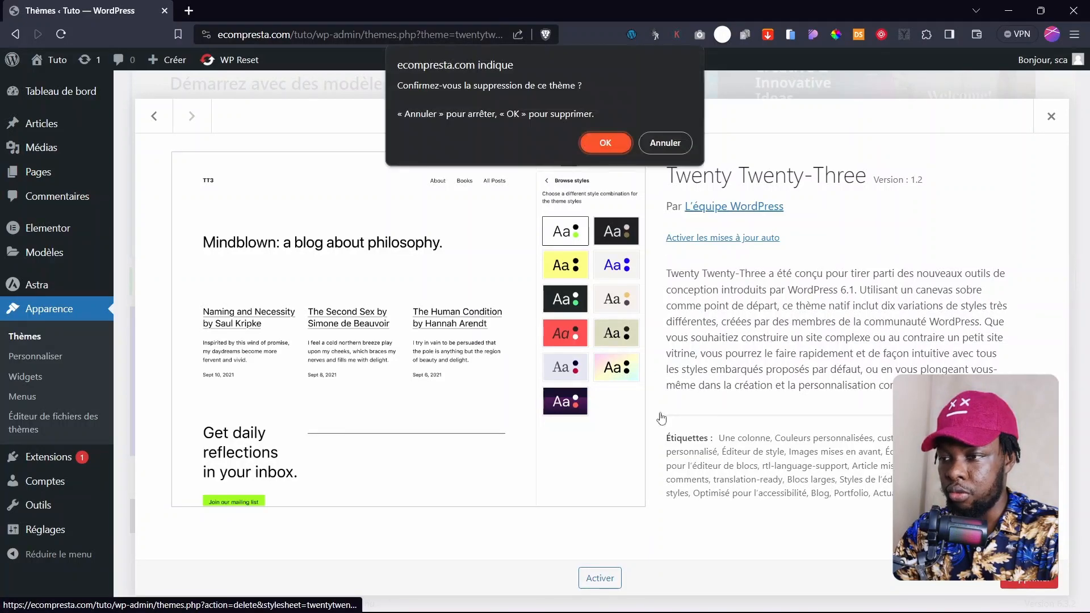
pyautogui.click(603, 143)
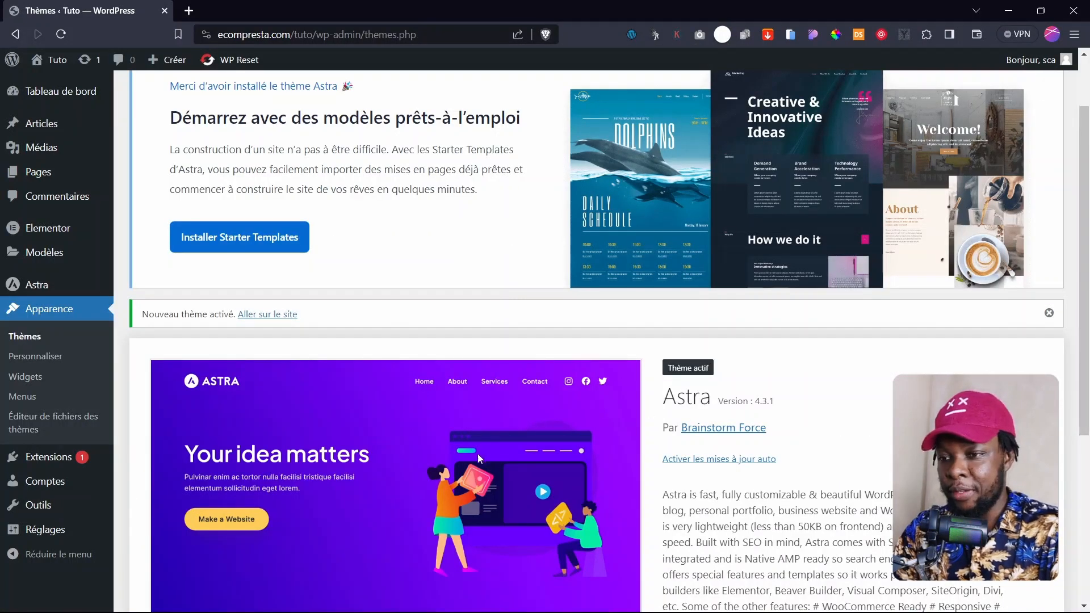
# Install Starter Templates from Astra's welcome notice on the themes page.
pyautogui.scroll(-5, 479, 458)
pyautogui.scroll(6, 483, 448)
pyautogui.scroll(-3, 488, 435)
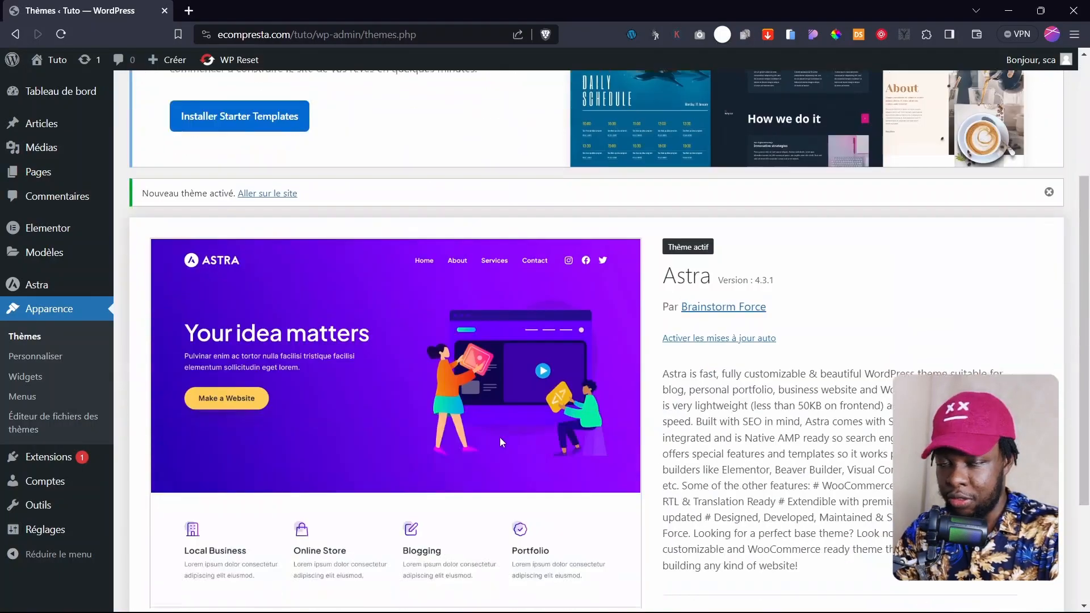
pyautogui.scroll(-1, 502, 437)
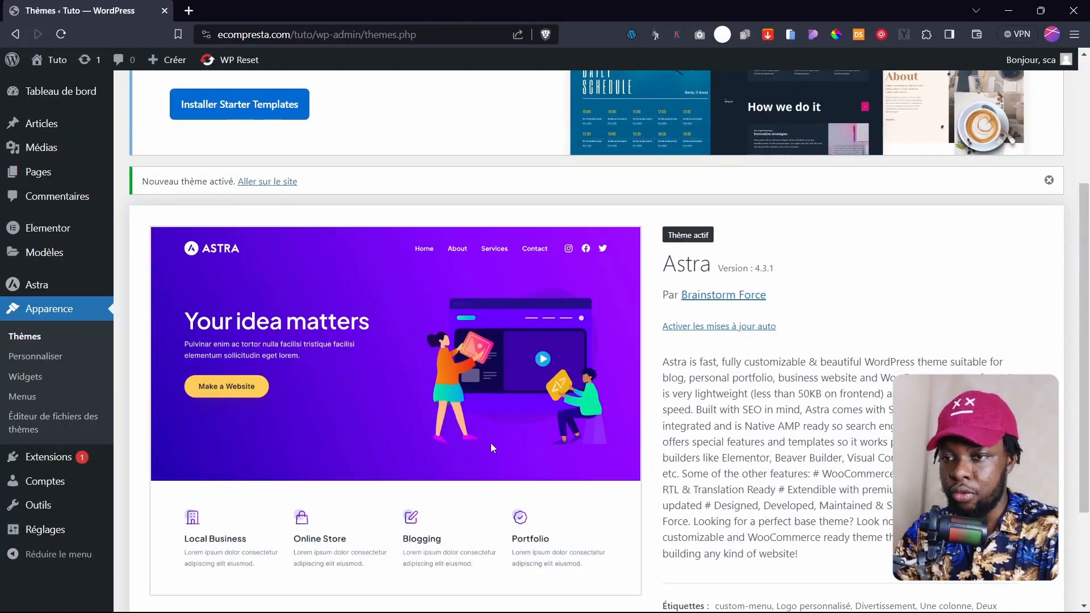
pyautogui.scroll(5, 367, 430)
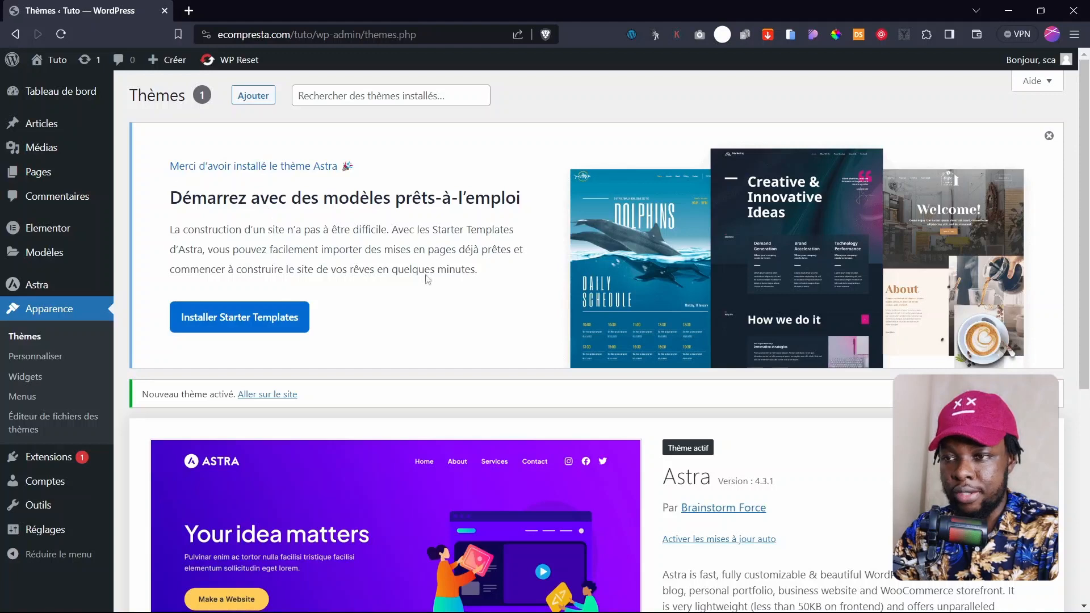
pyautogui.click(248, 328)
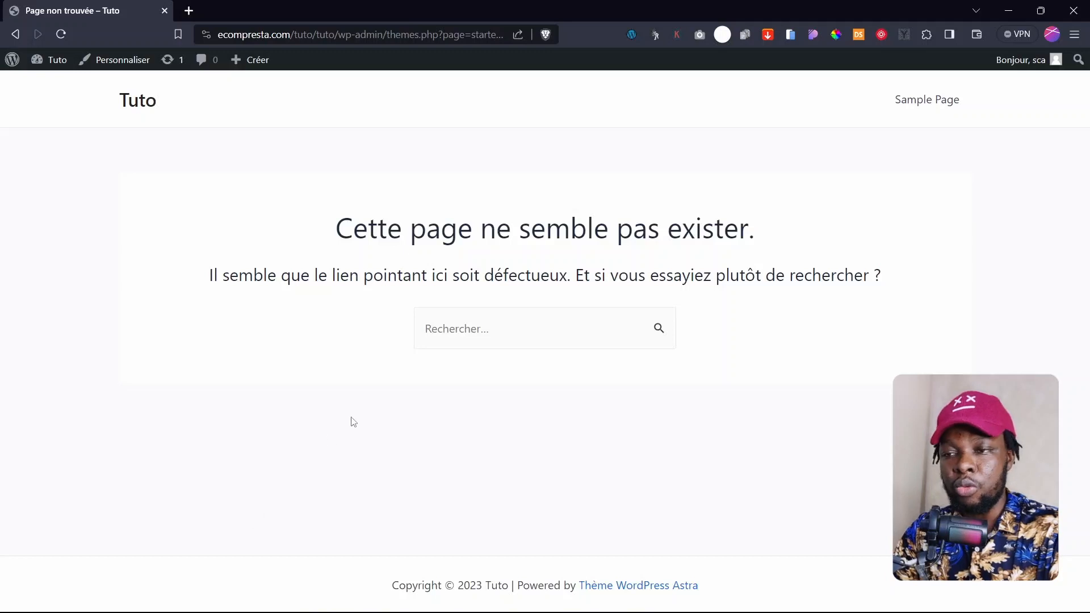
# Return from the missing page and open the template library of the installed Modèles de démarrage plugin.
pyautogui.hotkey('alt', 'Left')
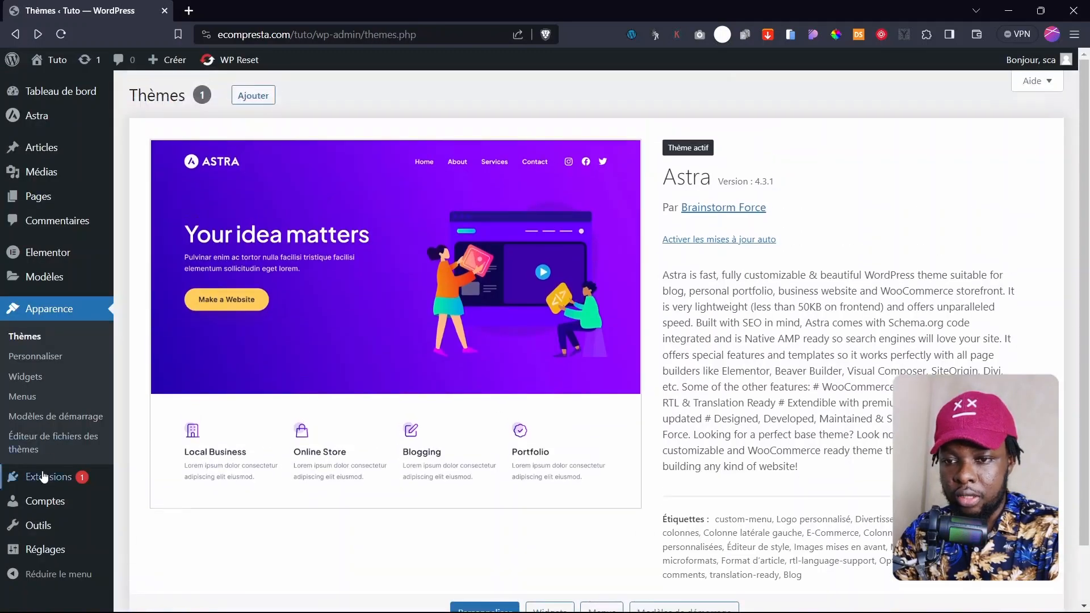
pyautogui.moveTo(41, 477)
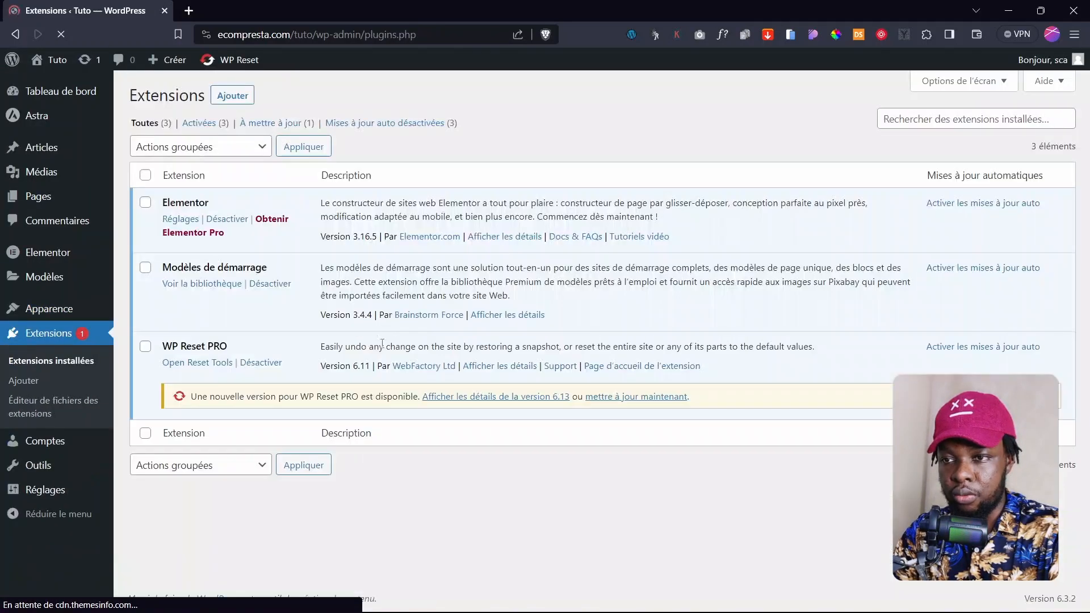
pyautogui.moveTo(163, 267); pyautogui.dragTo(284, 271)
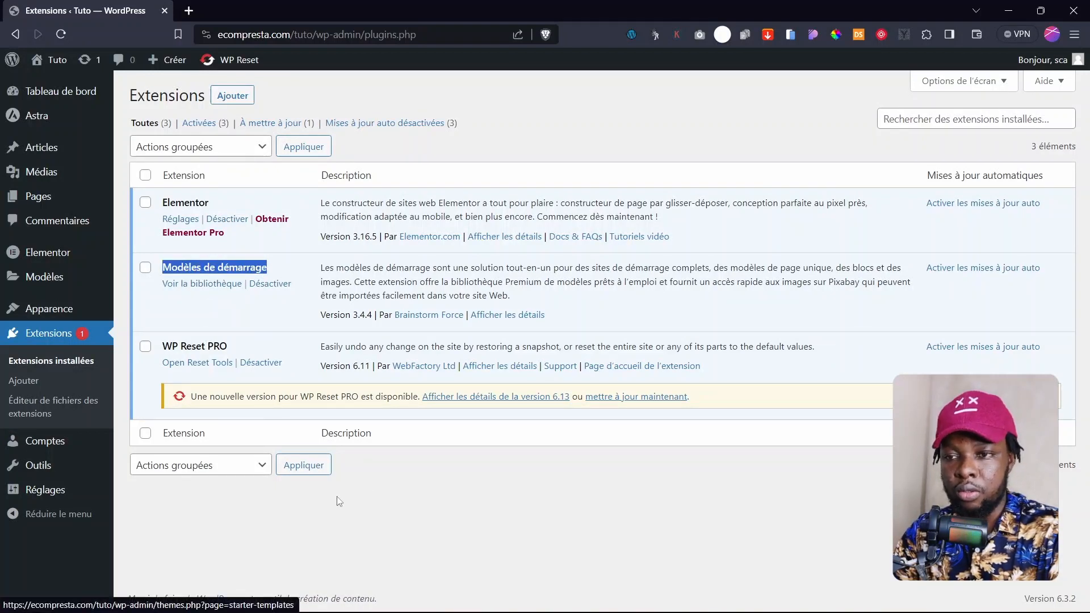
pyautogui.click(363, 495)
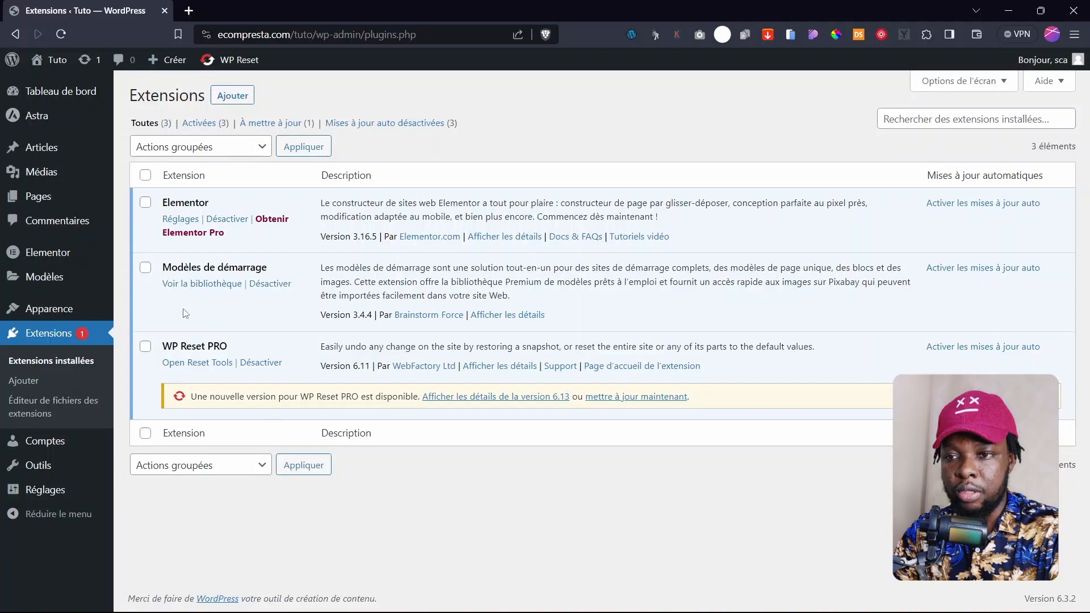
pyautogui.click(202, 286)
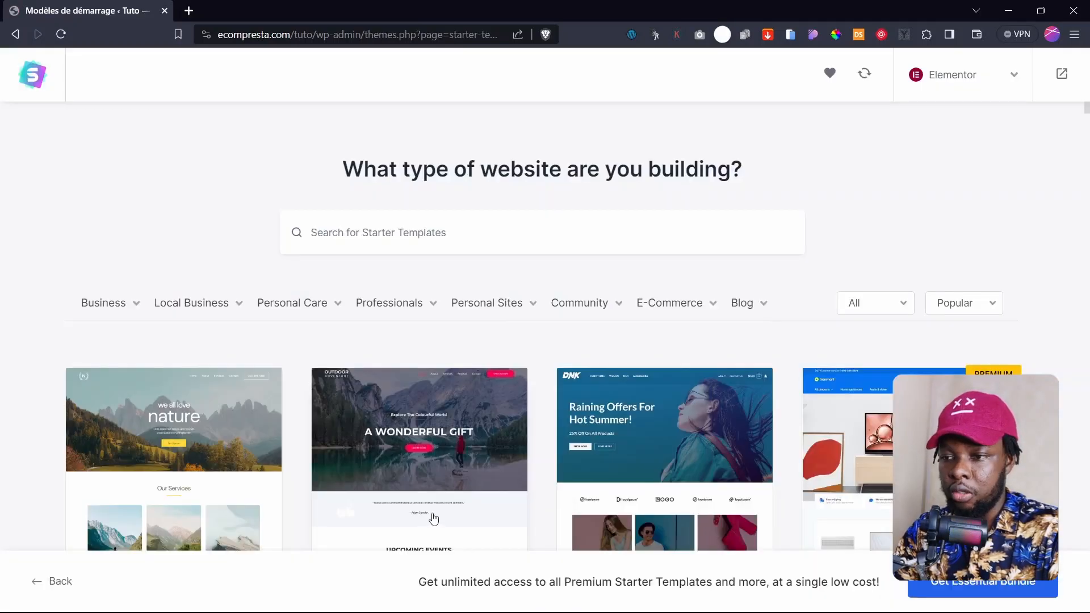
# Browse the free and premium Elementor starter templates in the library.
pyautogui.scroll(-7, 437, 499)
pyautogui.scroll(-2, 445, 494)
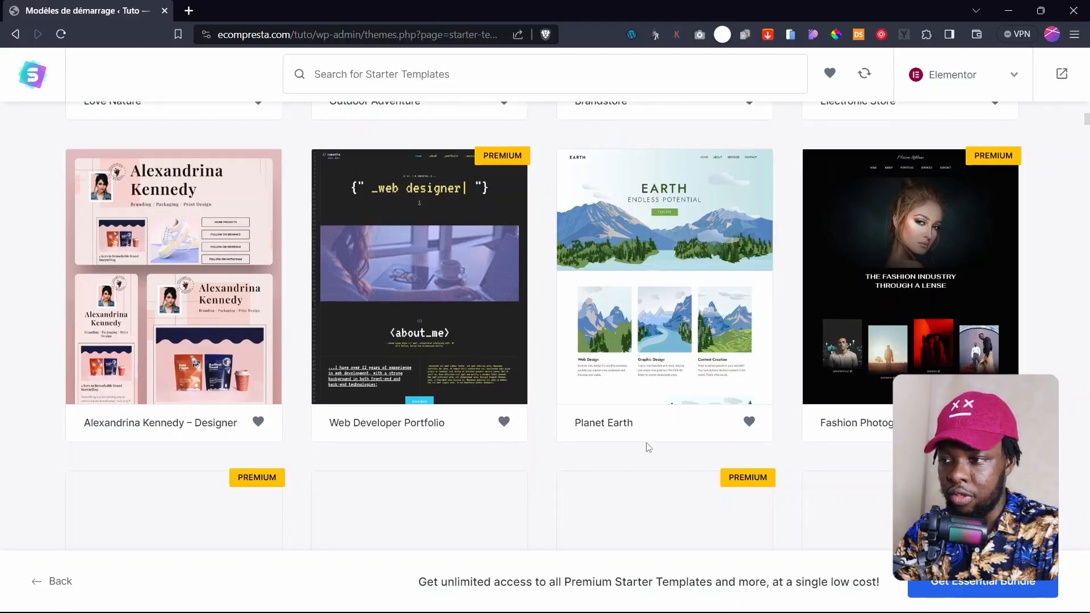
pyautogui.scroll(-5, 647, 447)
pyautogui.scroll(4, 647, 448)
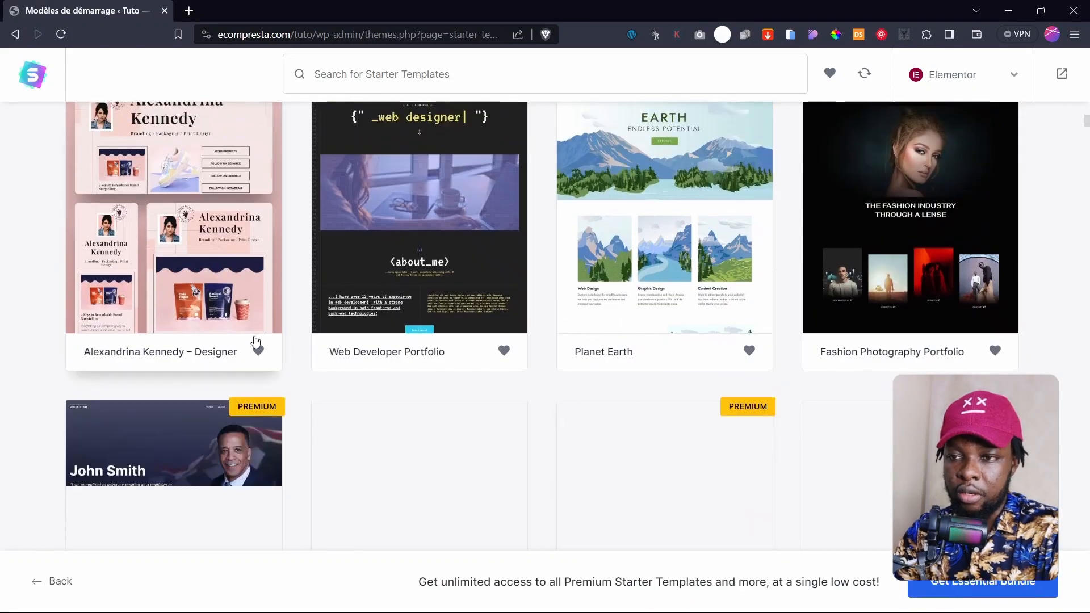
pyautogui.scroll(4, 287, 350)
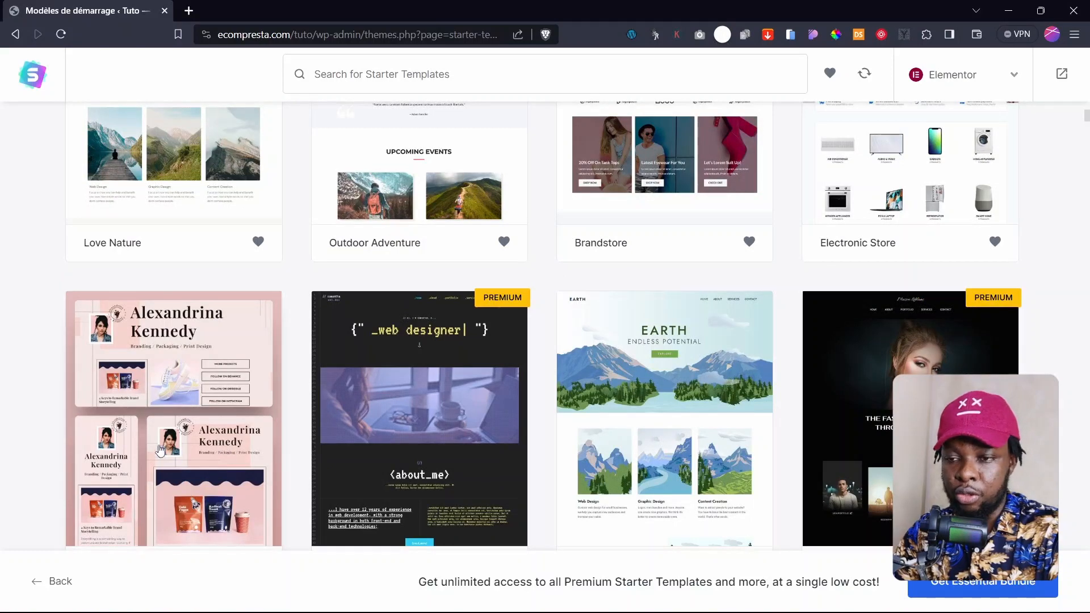
pyautogui.scroll(-7, 545, 439)
pyautogui.scroll(-15, 568, 431)
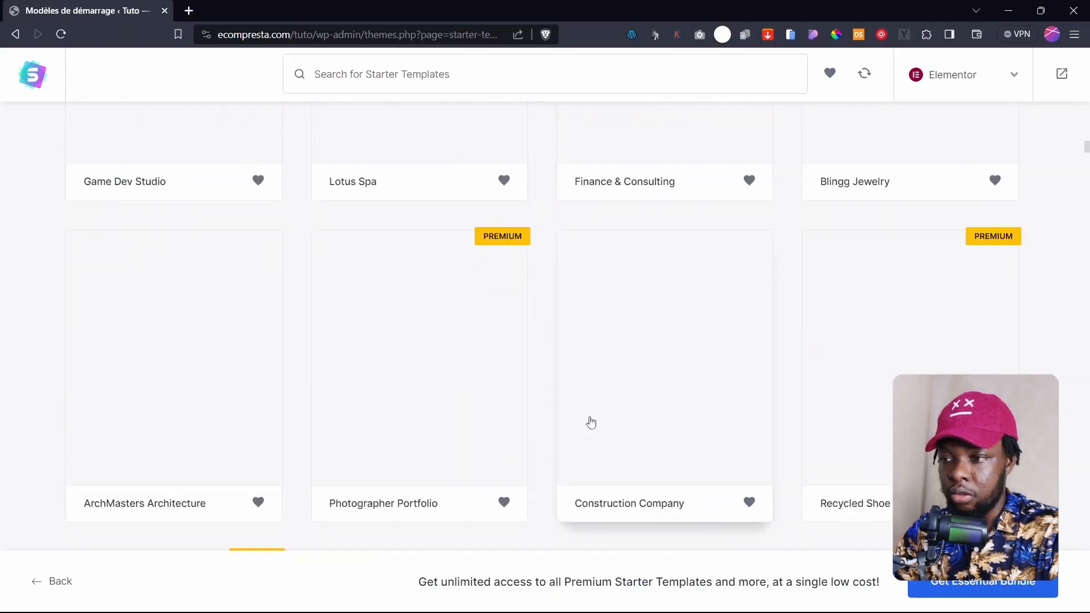
pyautogui.scroll(20, 1088, 153)
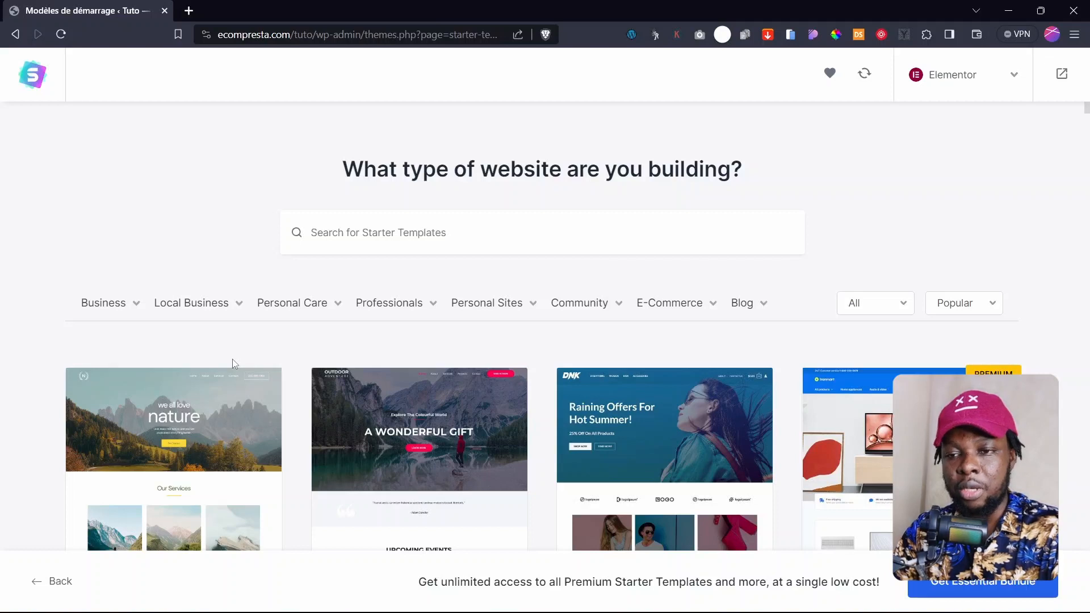
# Look through the template categories and filter the library by Agency under Business.
pyautogui.moveTo(94, 309)
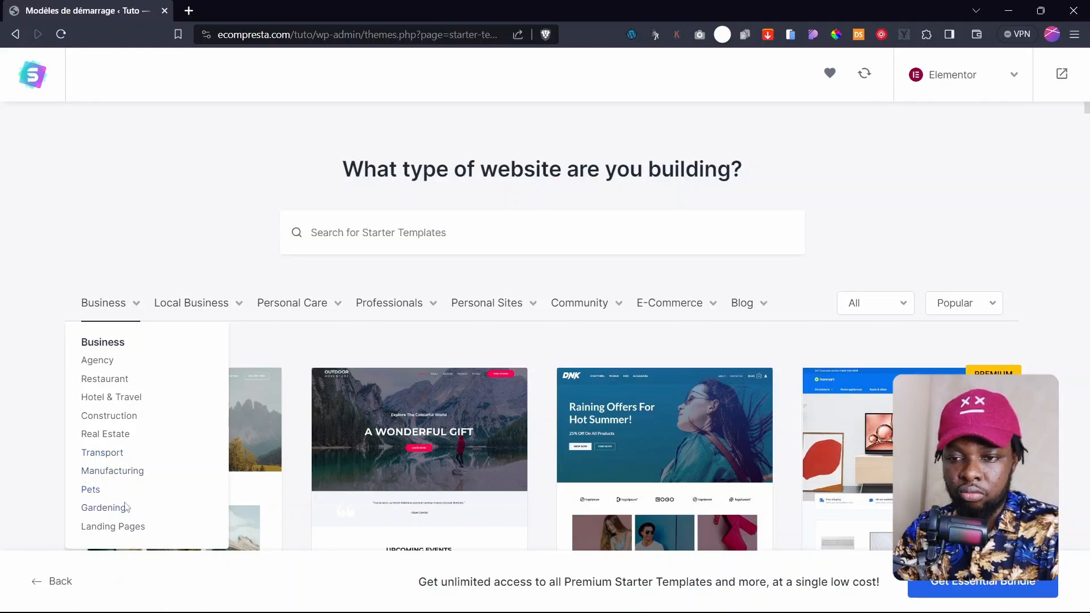
pyautogui.moveTo(187, 305)
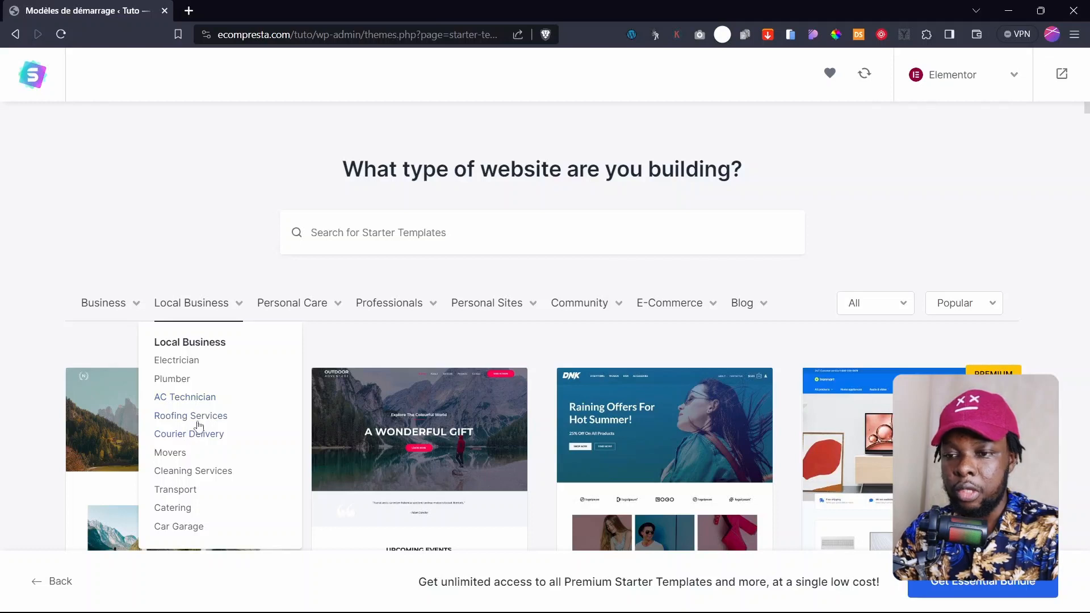
pyautogui.moveTo(276, 306)
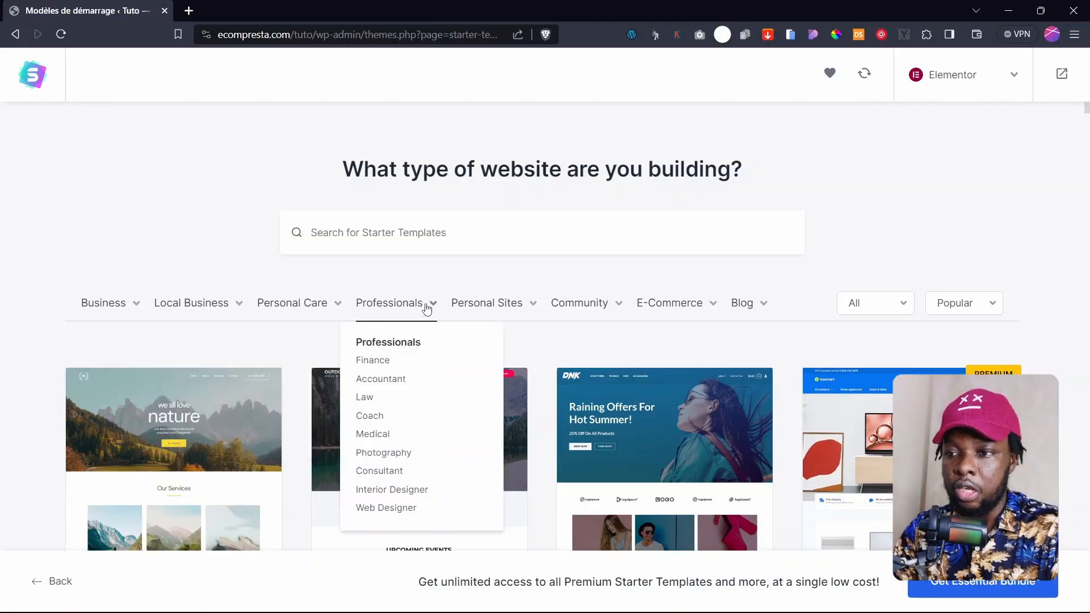
pyautogui.moveTo(408, 309)
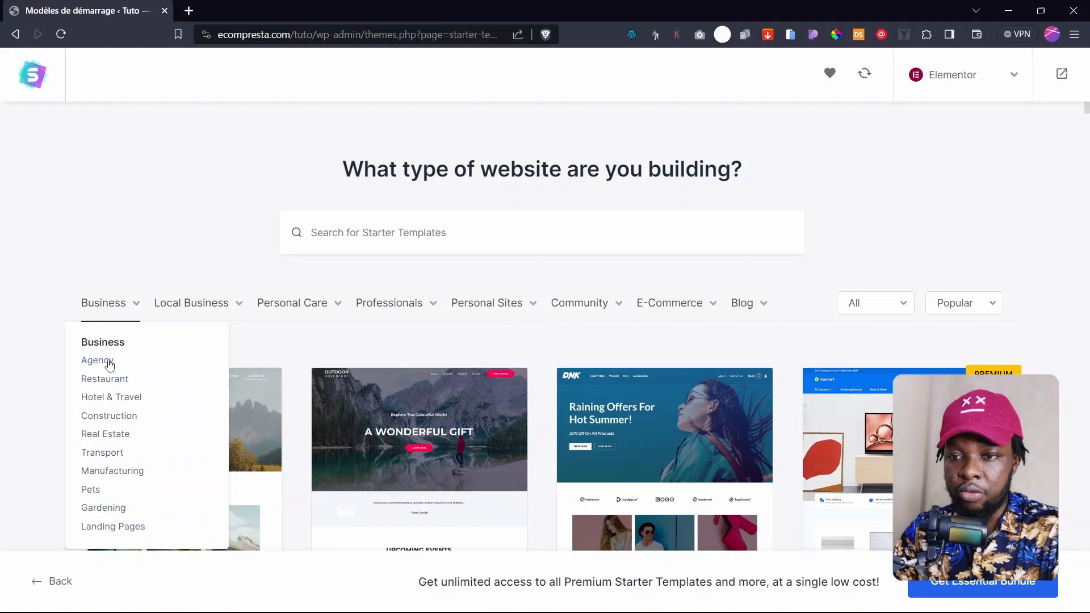
pyautogui.click(90, 362)
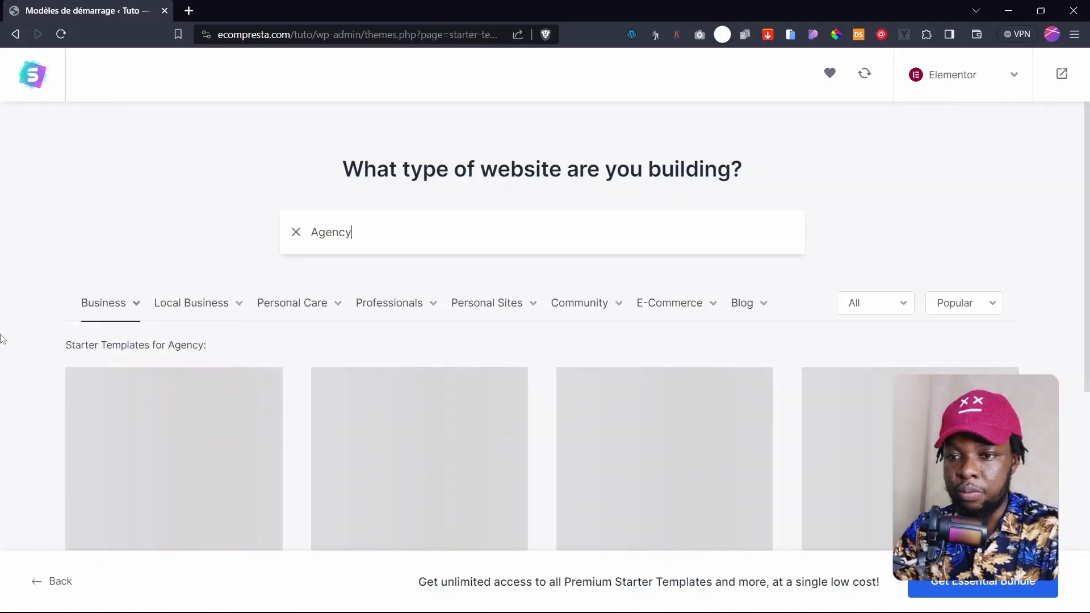
# Look through the starter templates listed for the Agency category.
pyautogui.scroll(-2, 177, 363)
pyautogui.scroll(-6, 545, 326)
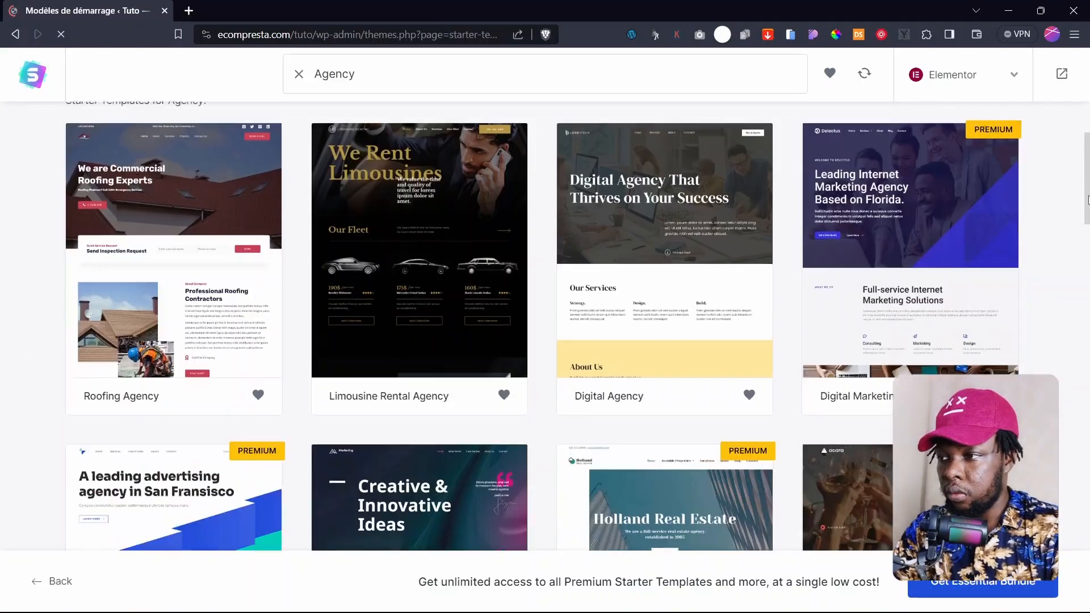
pyautogui.scroll(8, 396, 231)
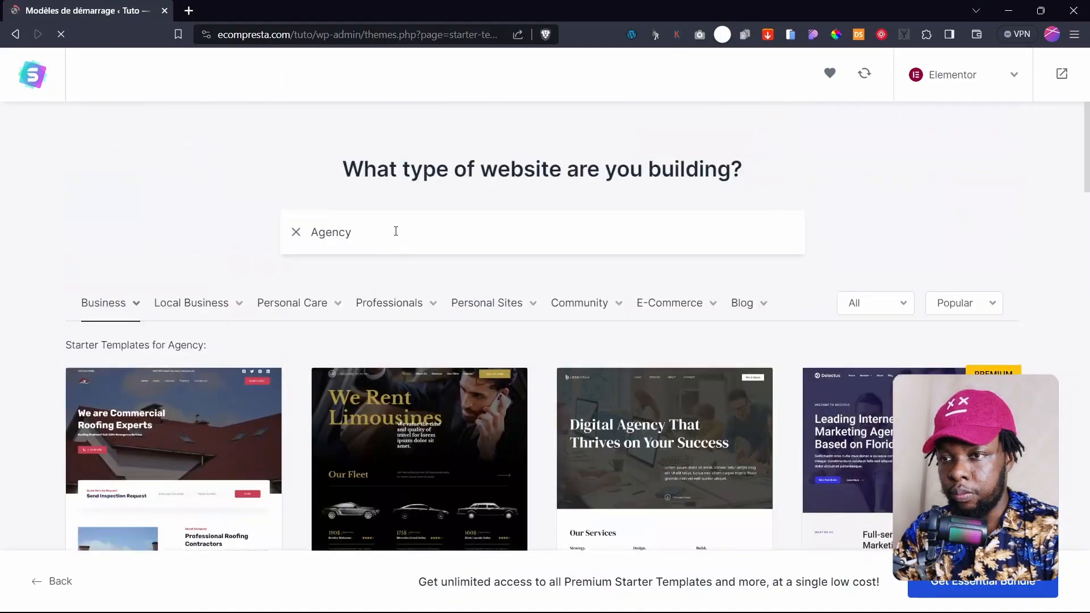
pyautogui.doubleClick(340, 231)
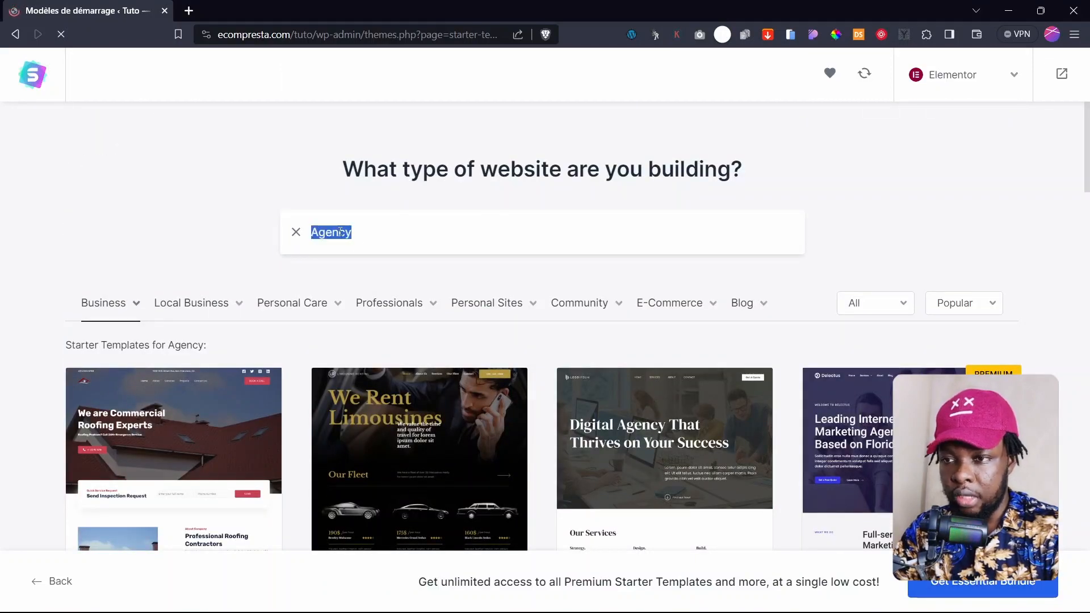
pyautogui.scroll(-17, 1063, 170)
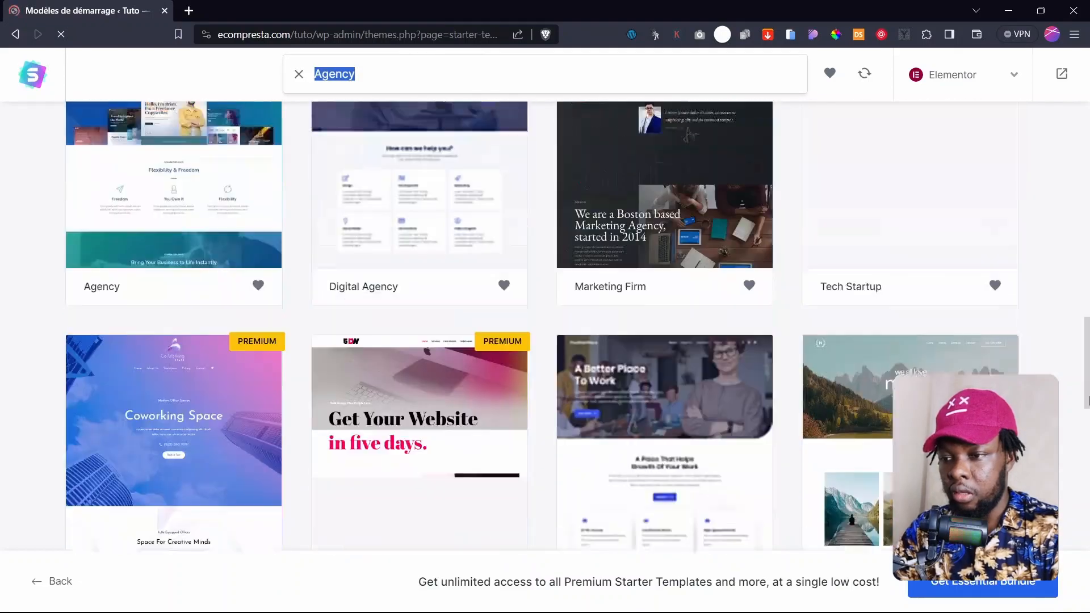
pyautogui.moveTo(1089, 402); pyautogui.dragTo(1089, 426)
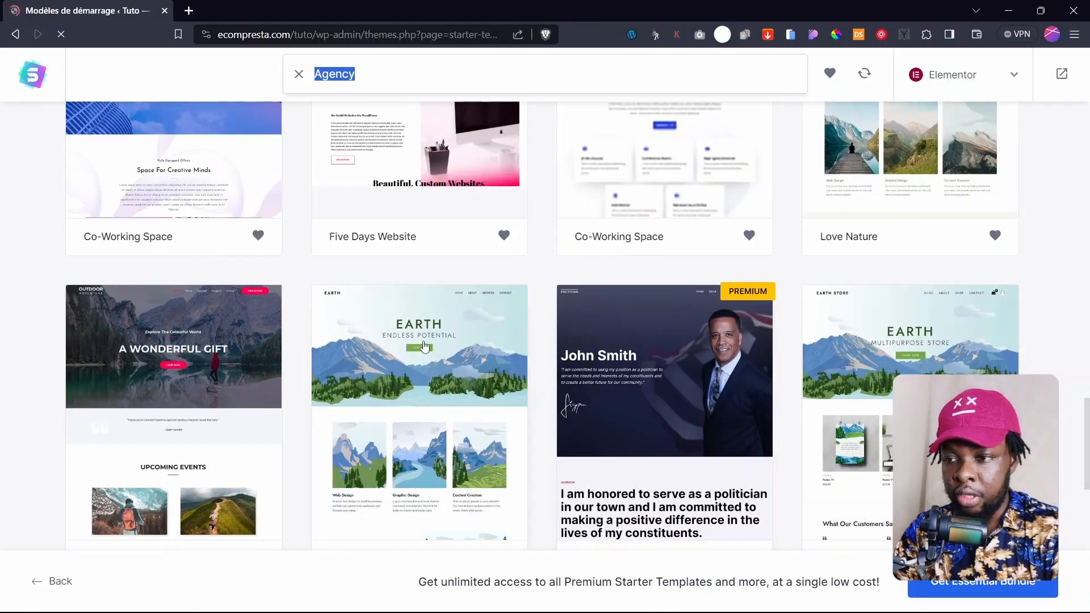
pyautogui.moveTo(1087, 409); pyautogui.dragTo(1087, 176)
pyautogui.scroll(-2, 1085, 193)
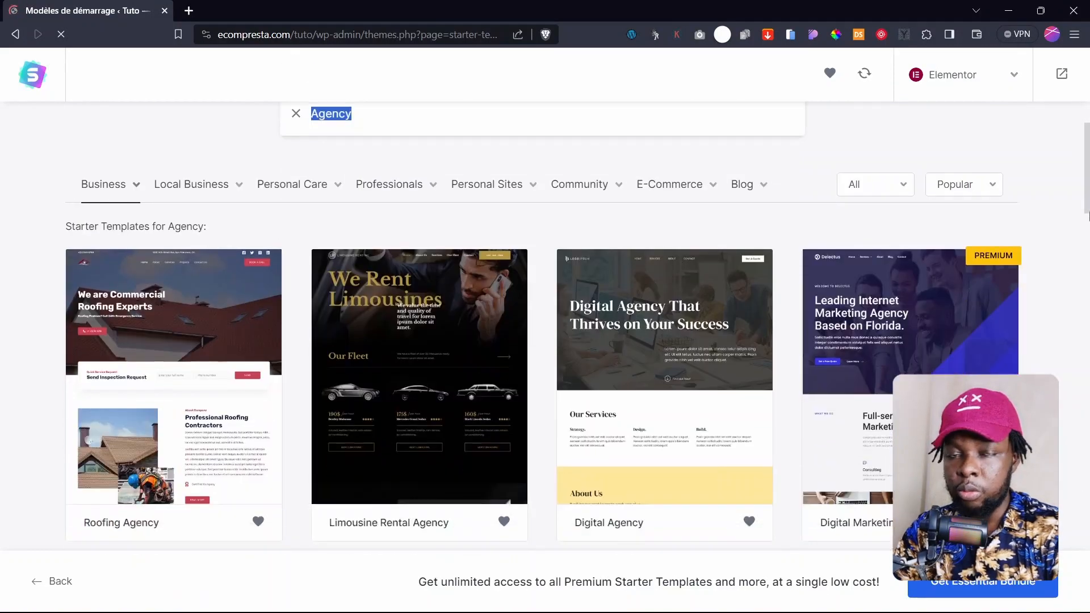
pyautogui.scroll(-2, 1083, 218)
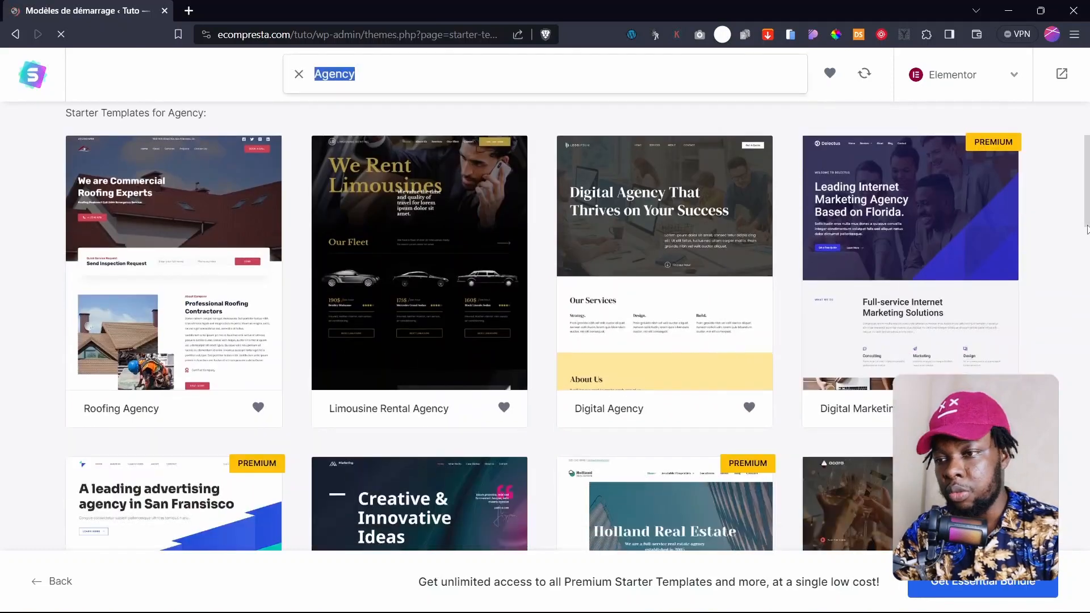
pyautogui.scroll(2, 179, 345)
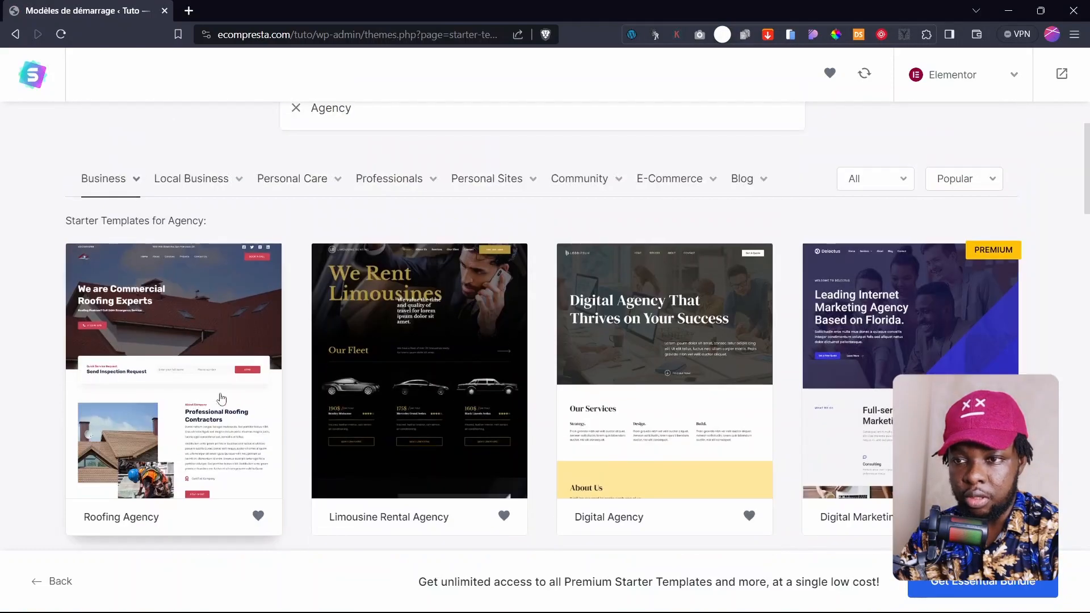
# Select the Roofing Agency template, skip the logo upload and review the color and font options.
pyautogui.click(169, 343)
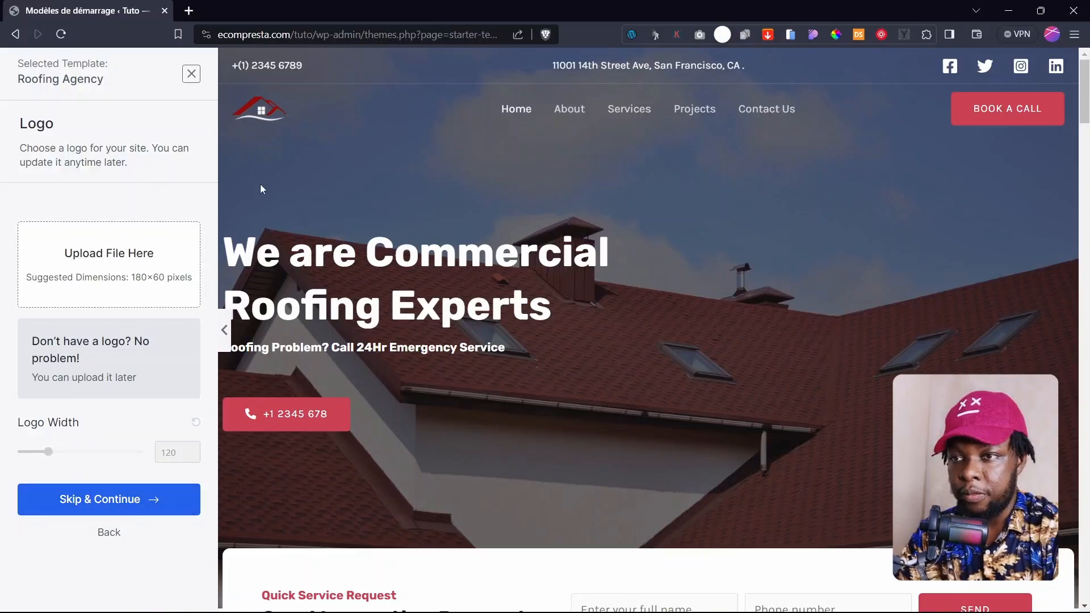
pyautogui.click(119, 500)
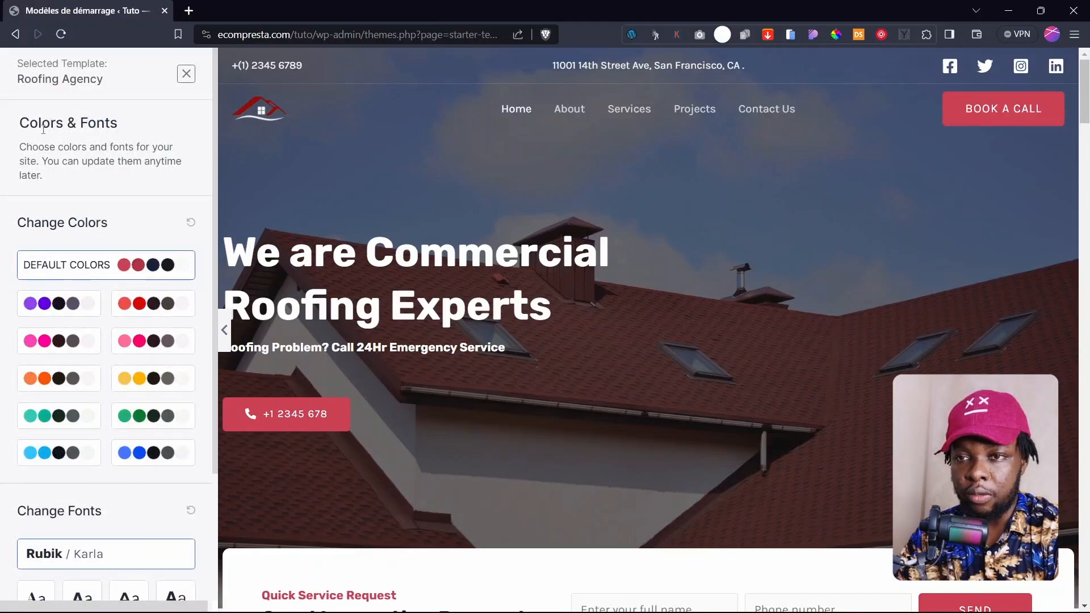
pyautogui.moveTo(2, 135); pyautogui.dragTo(79, 145)
pyautogui.click(42, 175)
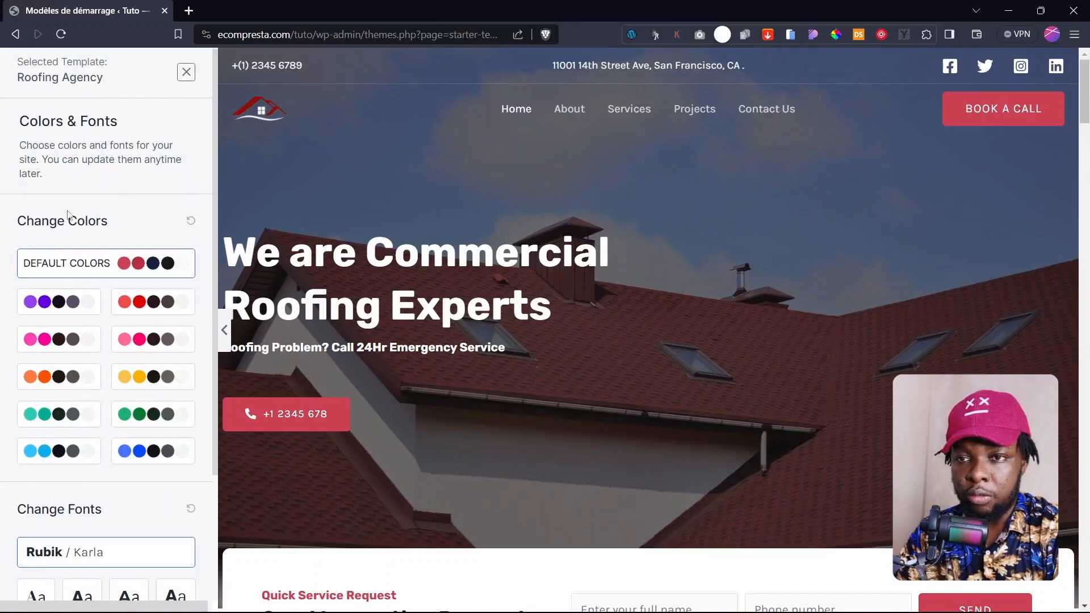
pyautogui.scroll(-3, 68, 284)
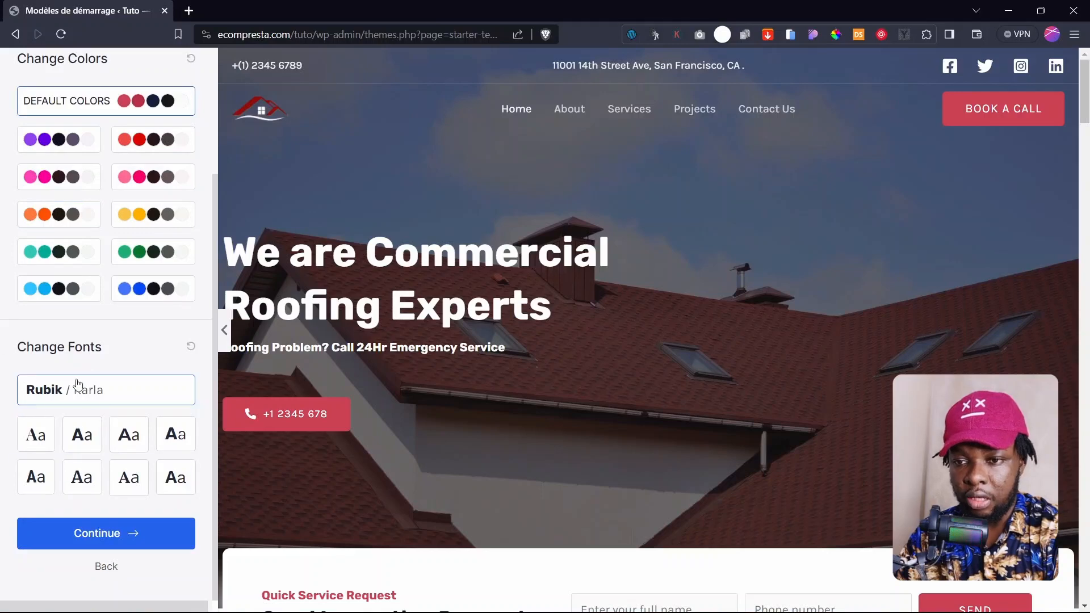
# Try the purple, red and yellow color palettes on the Roofing Agency preview.
pyautogui.scroll(3, 85, 317)
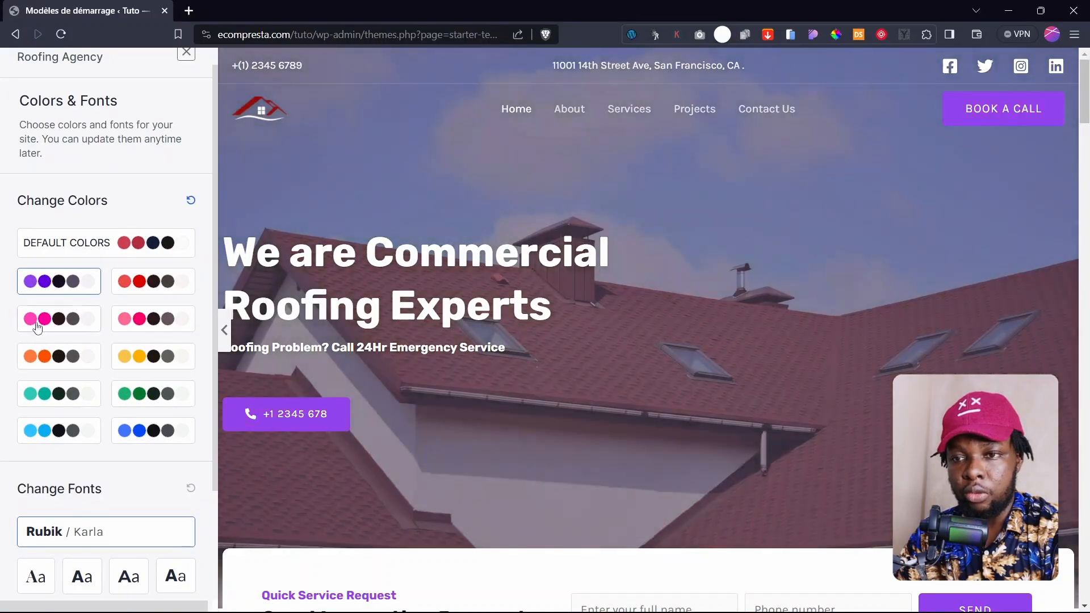
pyautogui.click(31, 281)
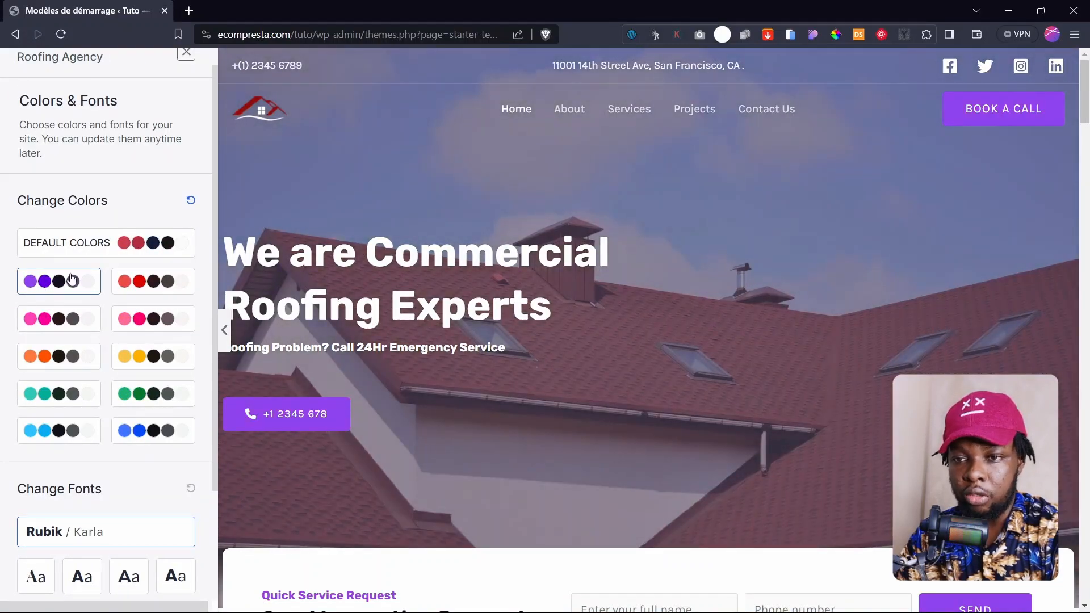
pyautogui.click(128, 282)
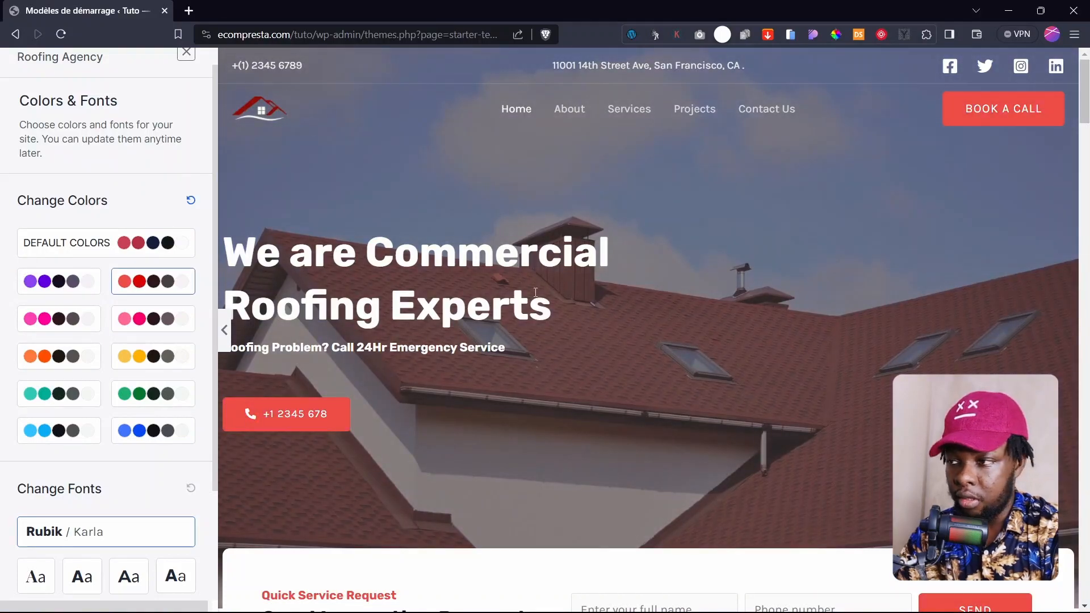
pyautogui.scroll(-15, 530, 289)
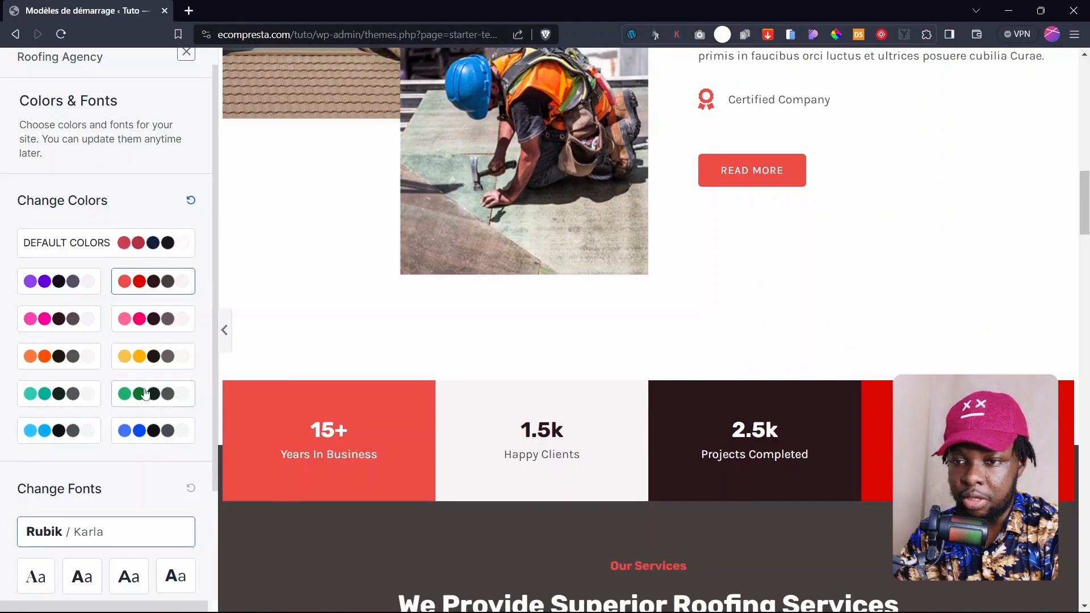
pyautogui.click(146, 356)
pyautogui.scroll(5, 653, 289)
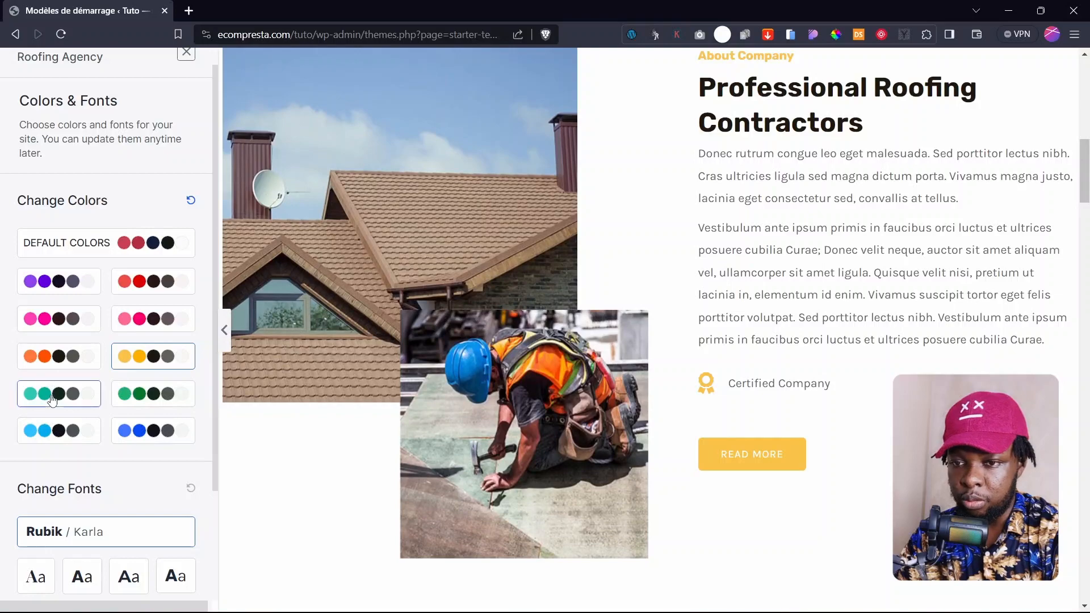
# Try the teal, light blue and blue color palettes and check the blue one across the preview page.
pyautogui.click(52, 401)
pyautogui.click(73, 432)
pyautogui.click(163, 434)
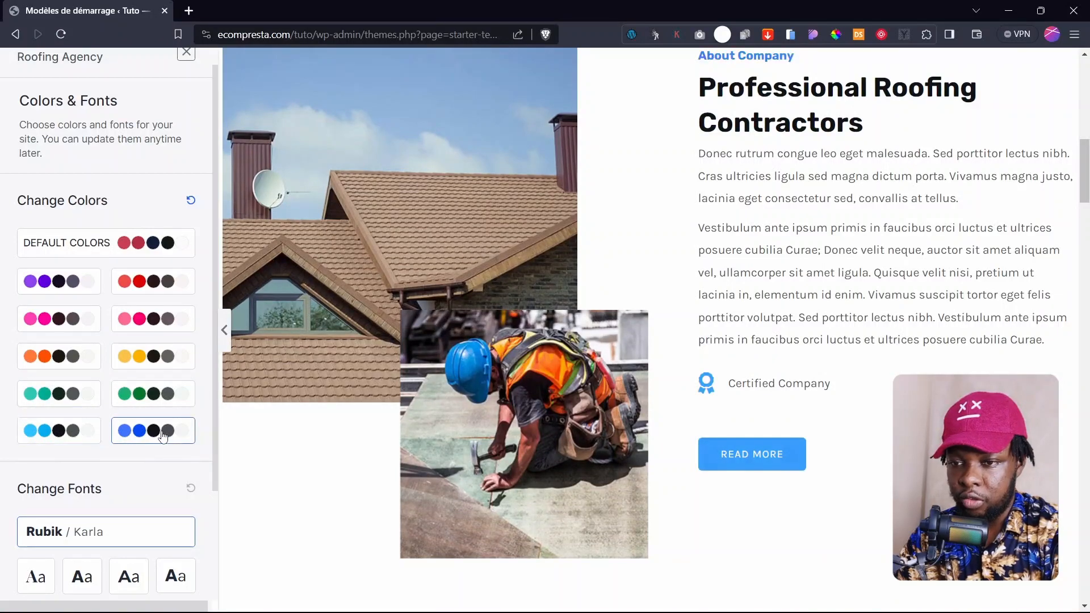
pyautogui.scroll(-8, 510, 335)
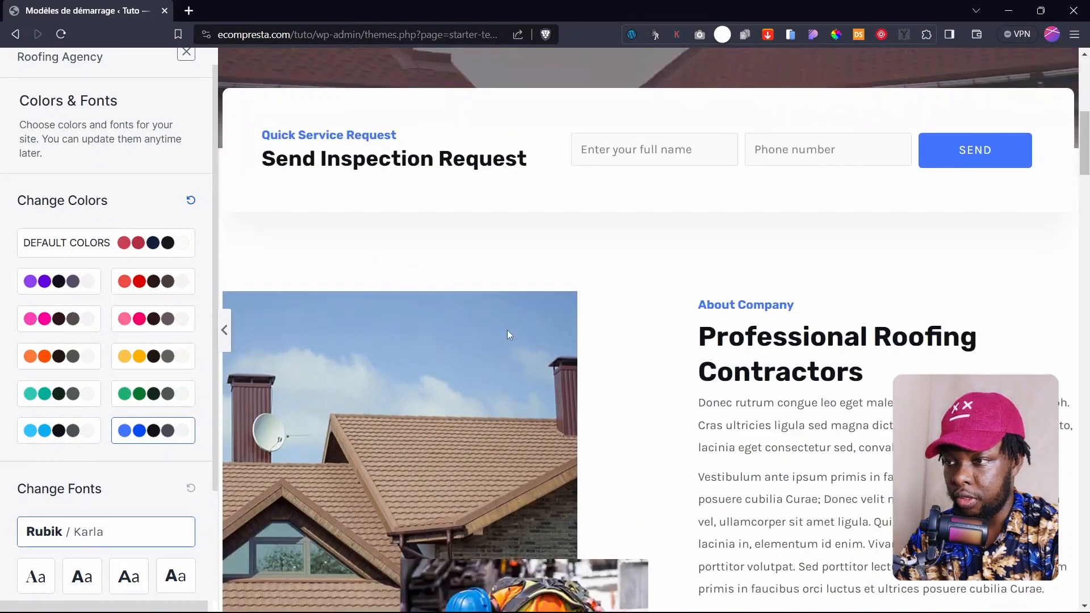
pyautogui.scroll(-6, 530, 323)
pyautogui.scroll(-5, 467, 338)
pyautogui.scroll(10, 450, 339)
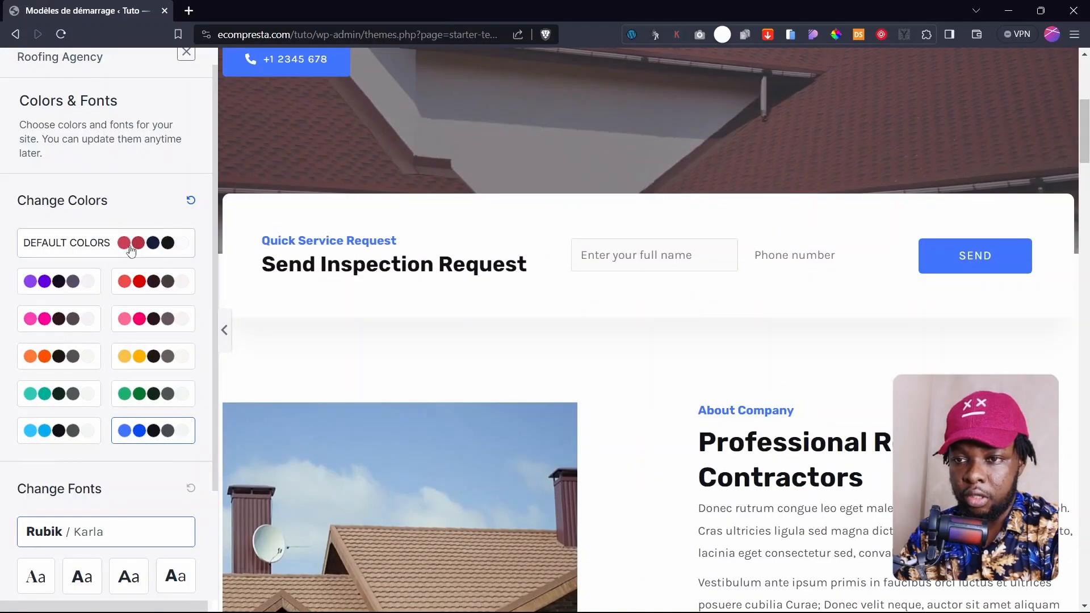
# Restore the template's default colors and continue with the default Rubik / Karla fonts.
pyautogui.click(126, 252)
pyautogui.scroll(-3, 47, 463)
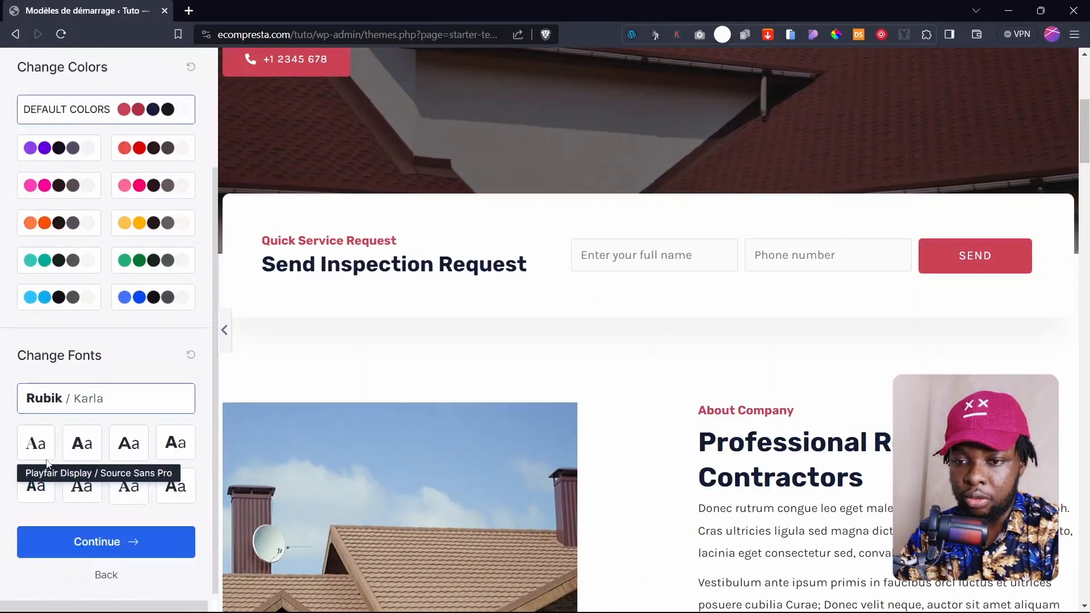
pyautogui.click(122, 544)
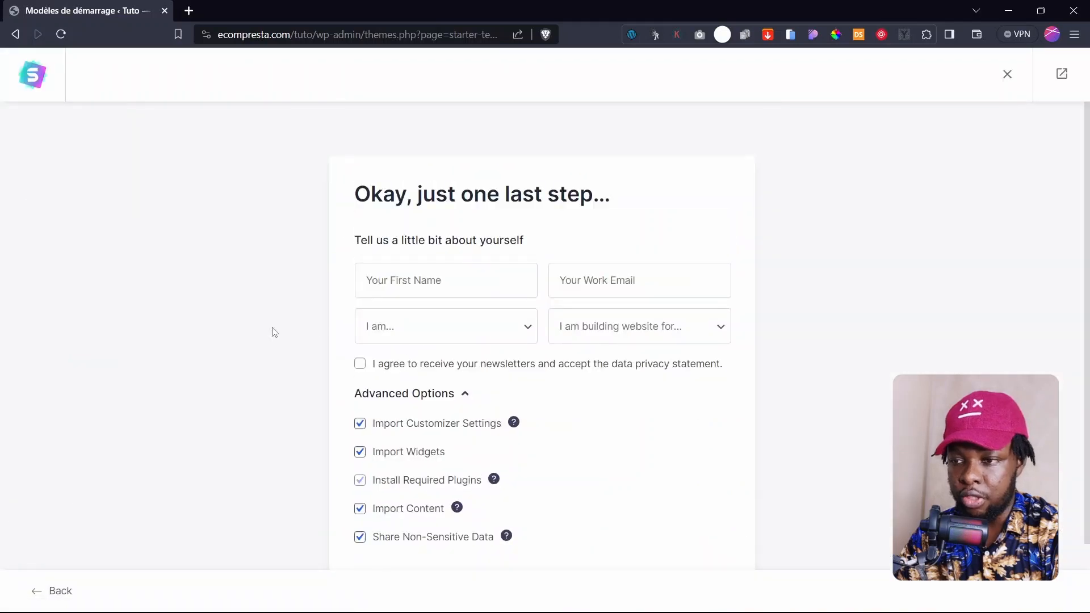
# Submit the final form with the personal details blank and all import options enabled to build the website.
pyautogui.scroll(-2, 416, 276)
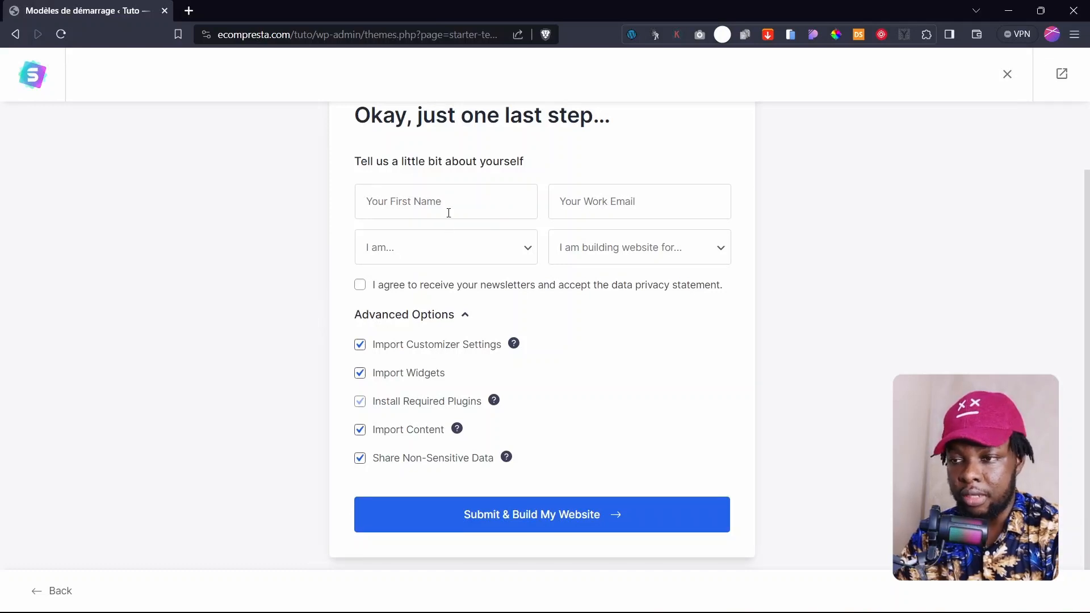
pyautogui.scroll(2, 477, 214)
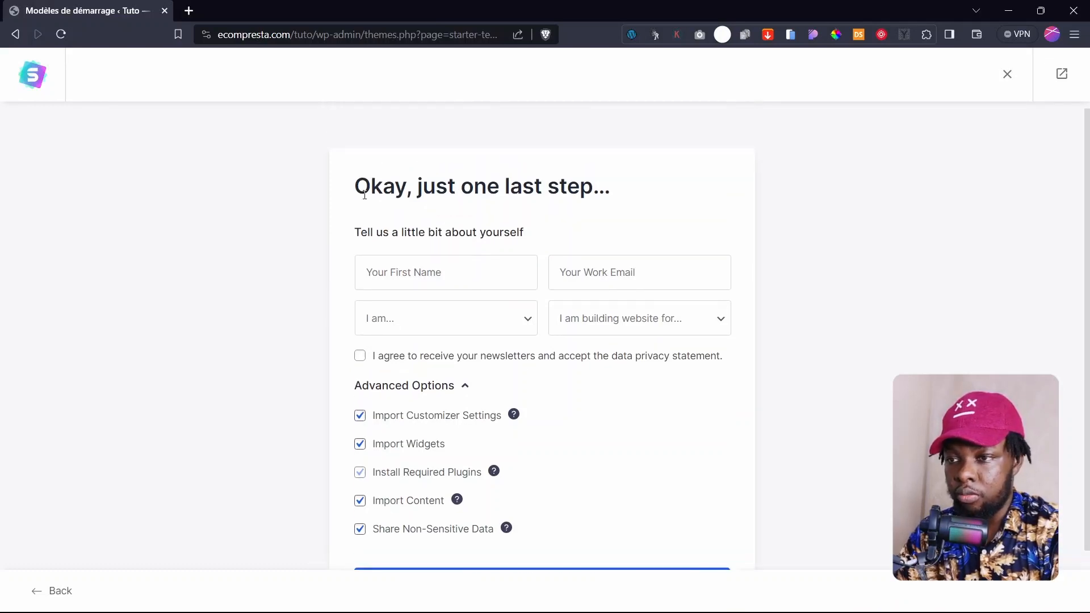
pyautogui.moveTo(380, 182); pyautogui.dragTo(567, 185)
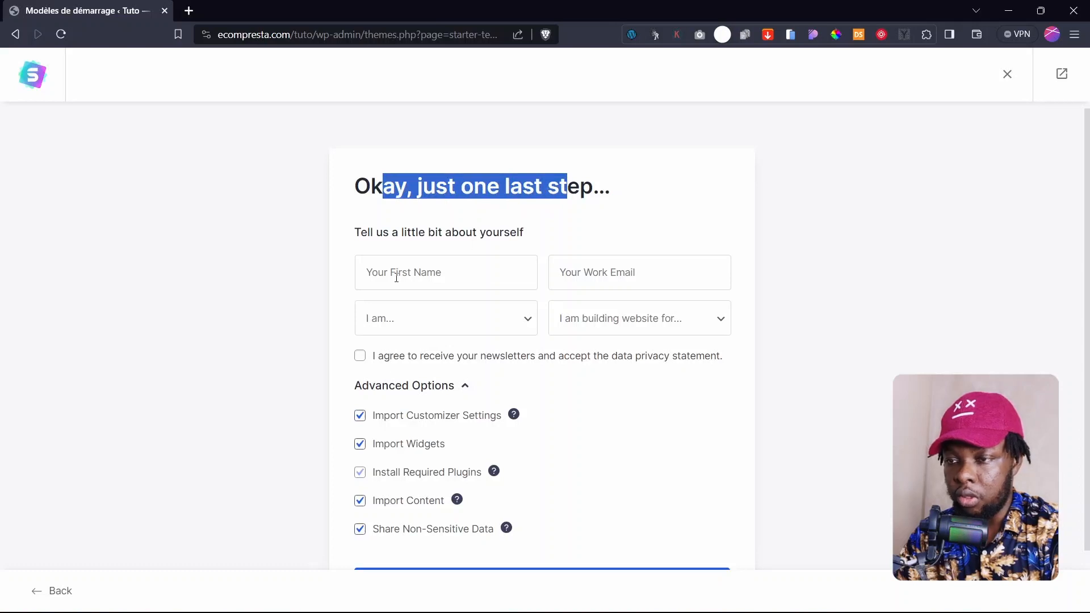
pyautogui.click(410, 191)
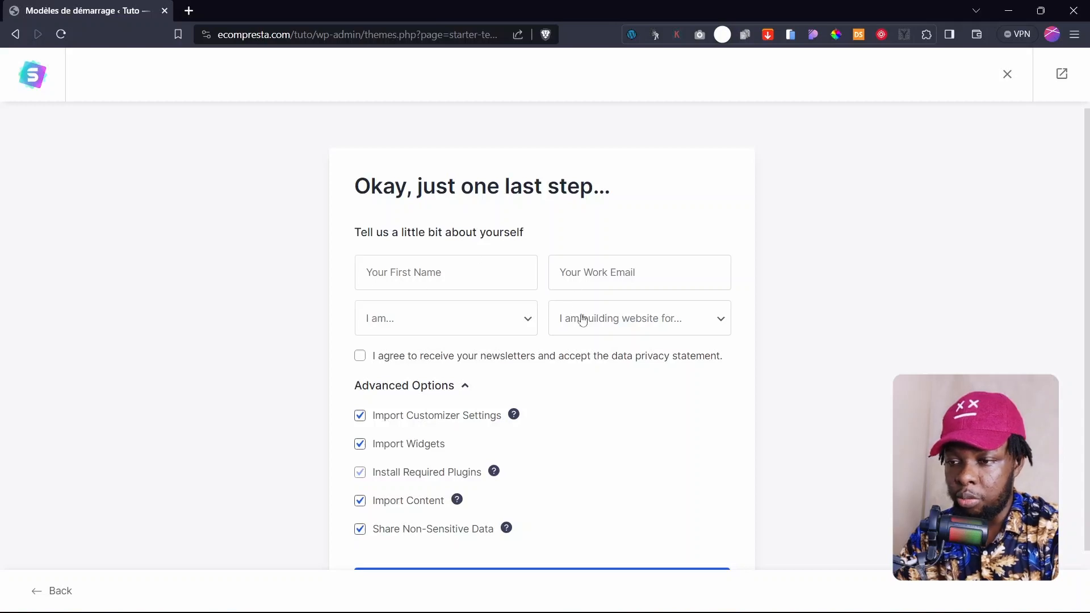
pyautogui.scroll(-2, 448, 370)
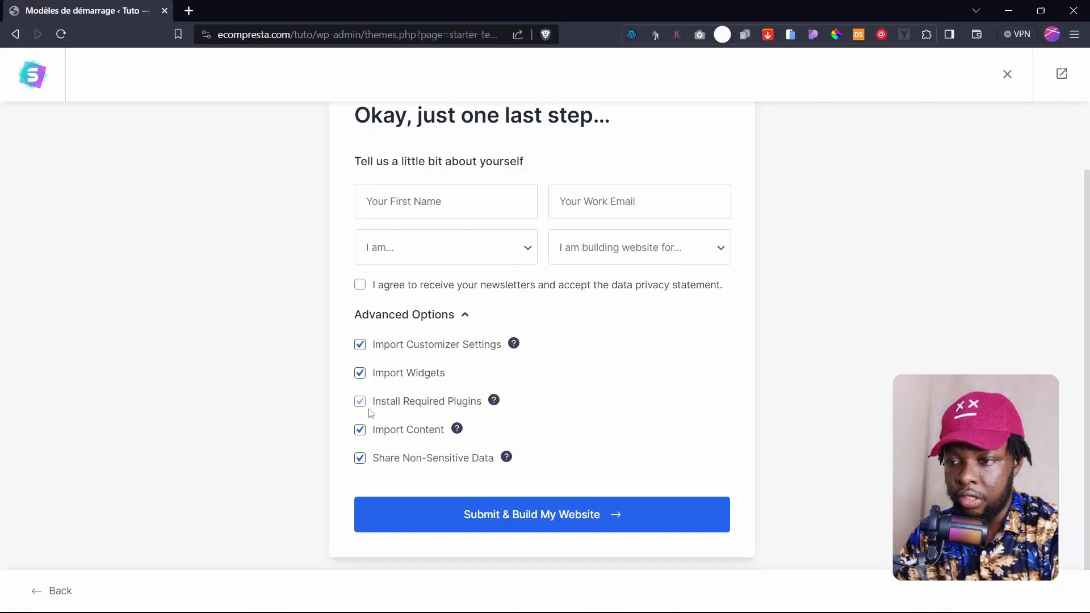
pyautogui.moveTo(491, 406)
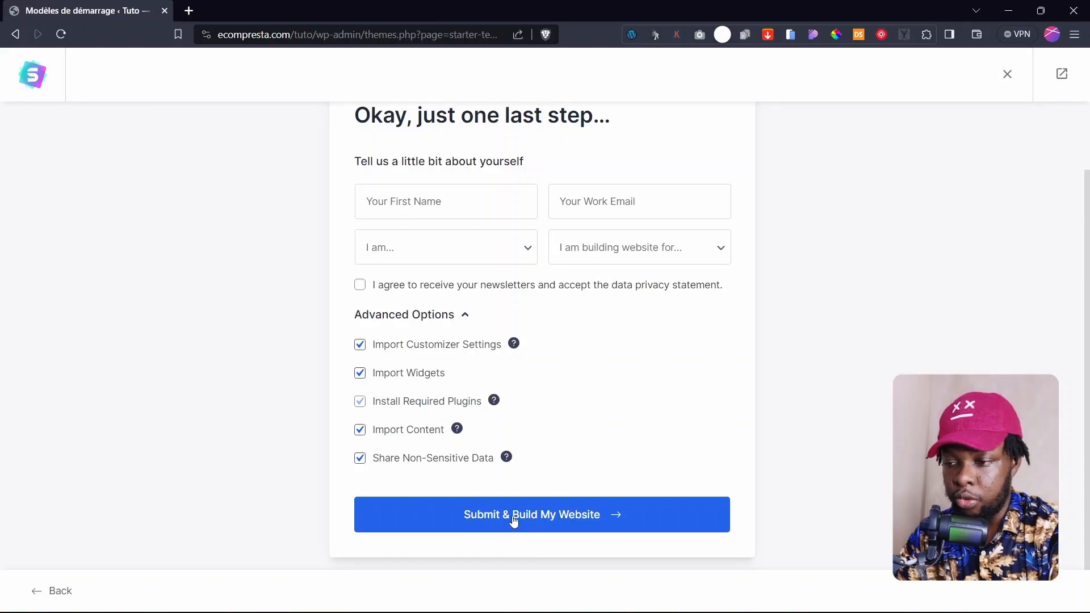
pyautogui.click(545, 522)
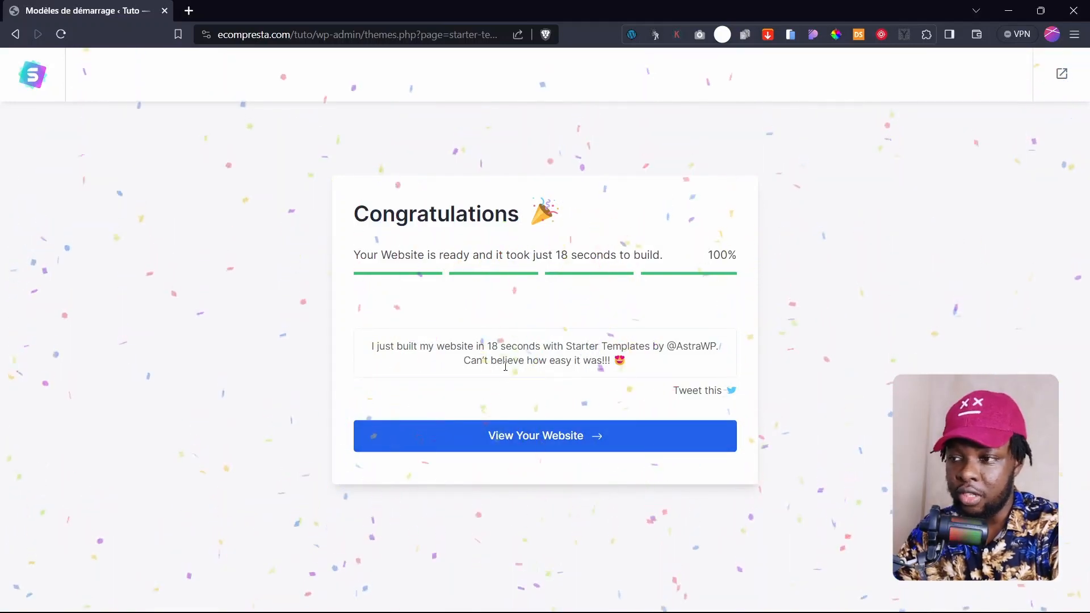
# Open the newly built website and look through the sections of its homepage.
pyautogui.click(535, 448)
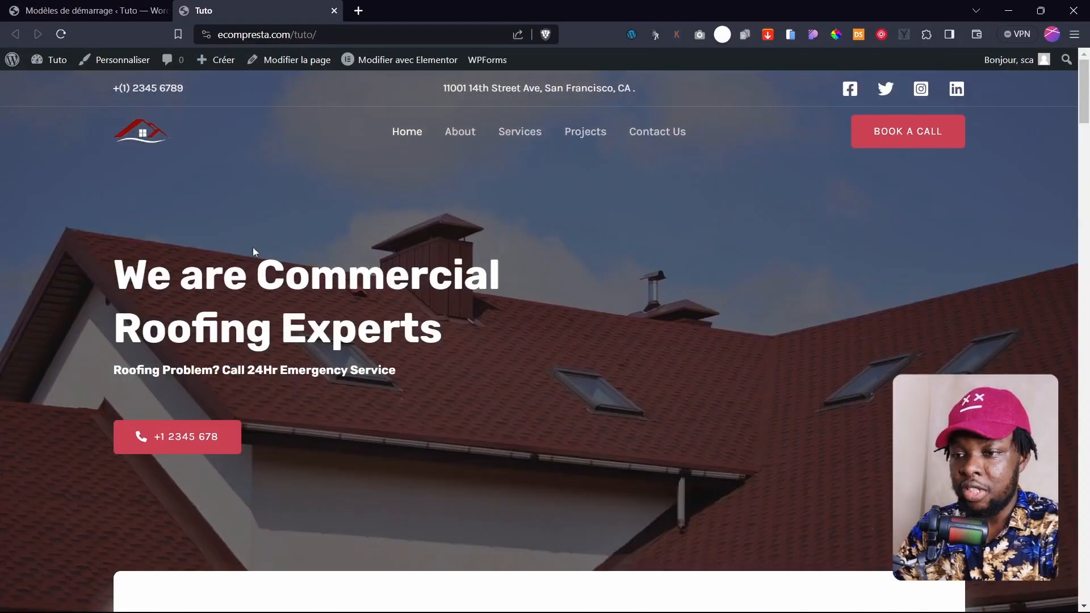
pyautogui.scroll(-15, 461, 399)
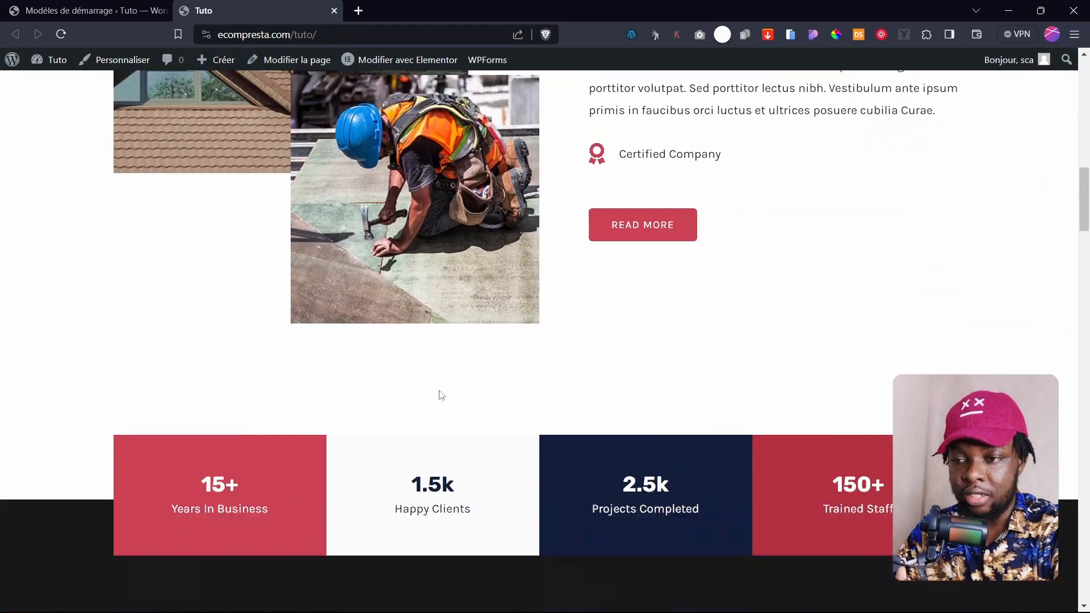
pyautogui.scroll(-15, 432, 398)
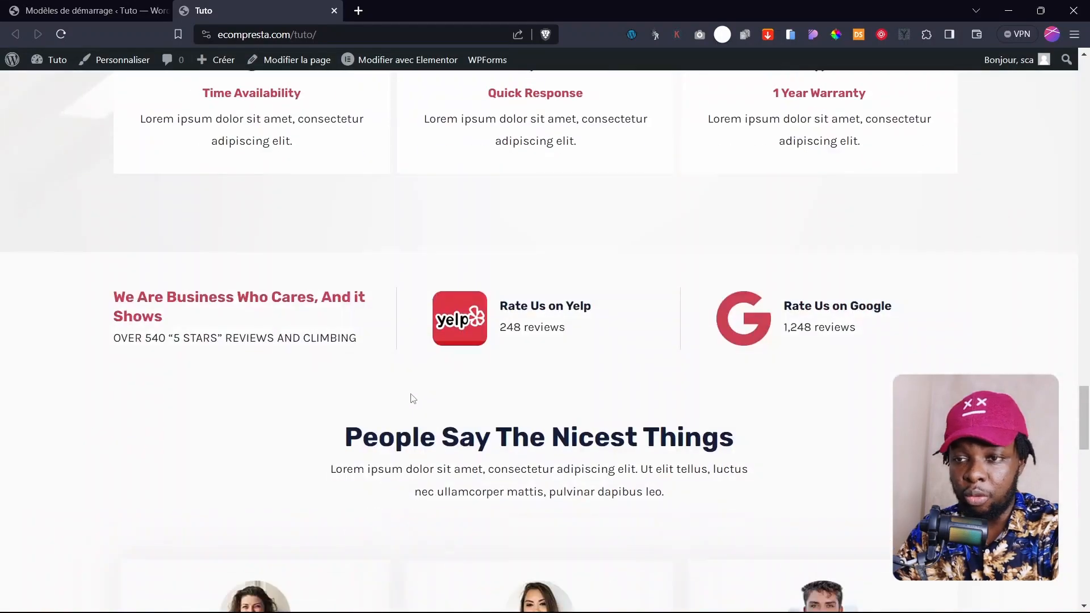
pyautogui.scroll(-12, 413, 398)
pyautogui.moveTo(1084, 484); pyautogui.dragTo(1082, 67)
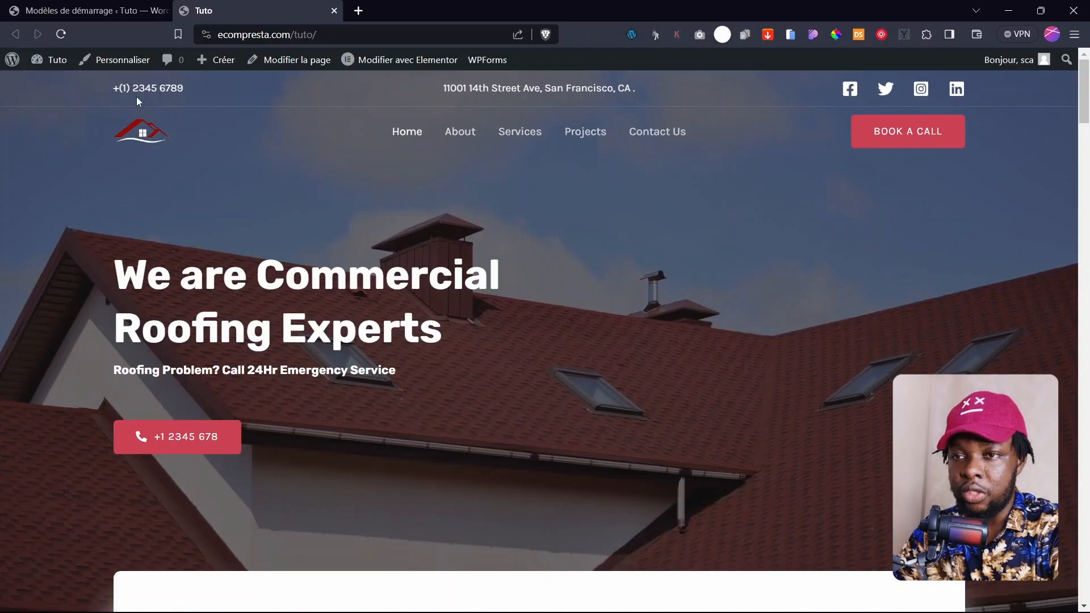
# Examine the phone number and address in the bar above the homepage's navigation.
pyautogui.moveTo(110, 92); pyautogui.dragTo(200, 93)
pyautogui.click(341, 98)
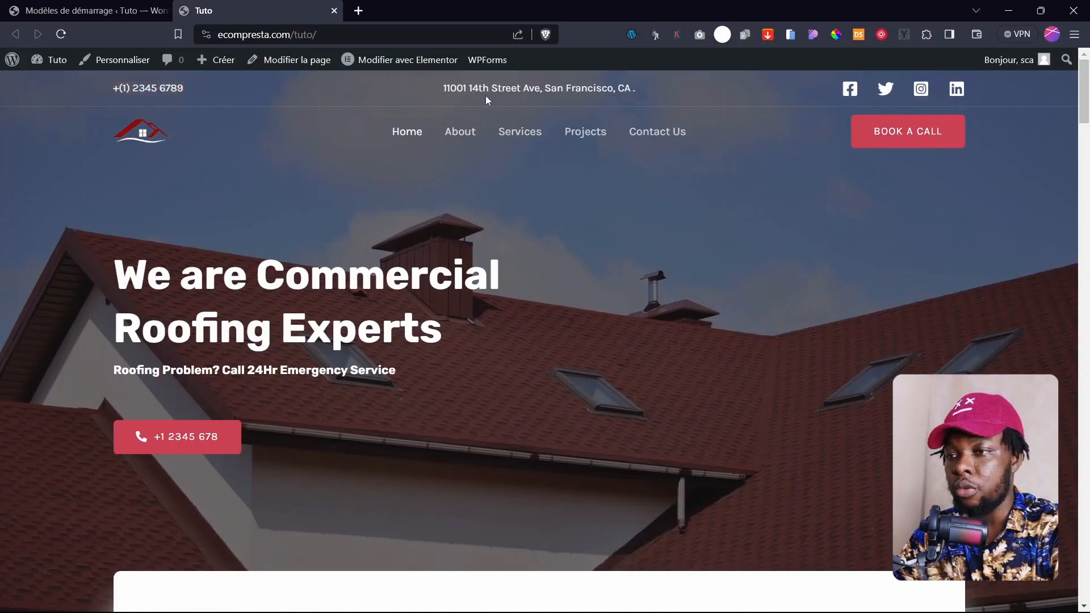
pyautogui.click(633, 89)
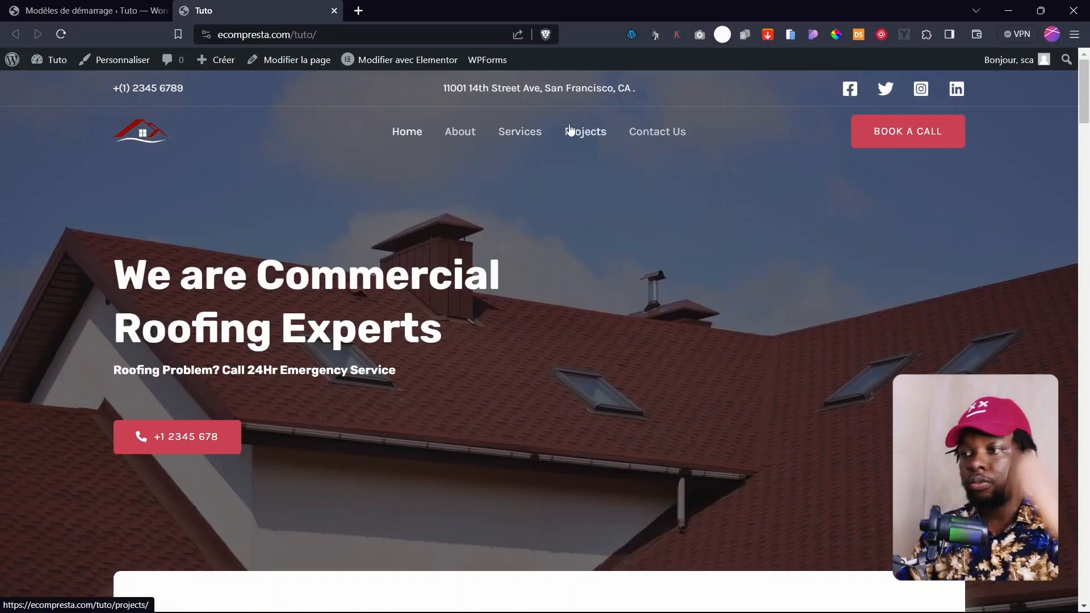
# Open the site's About and Services pages and look through their content.
pyautogui.click(460, 134)
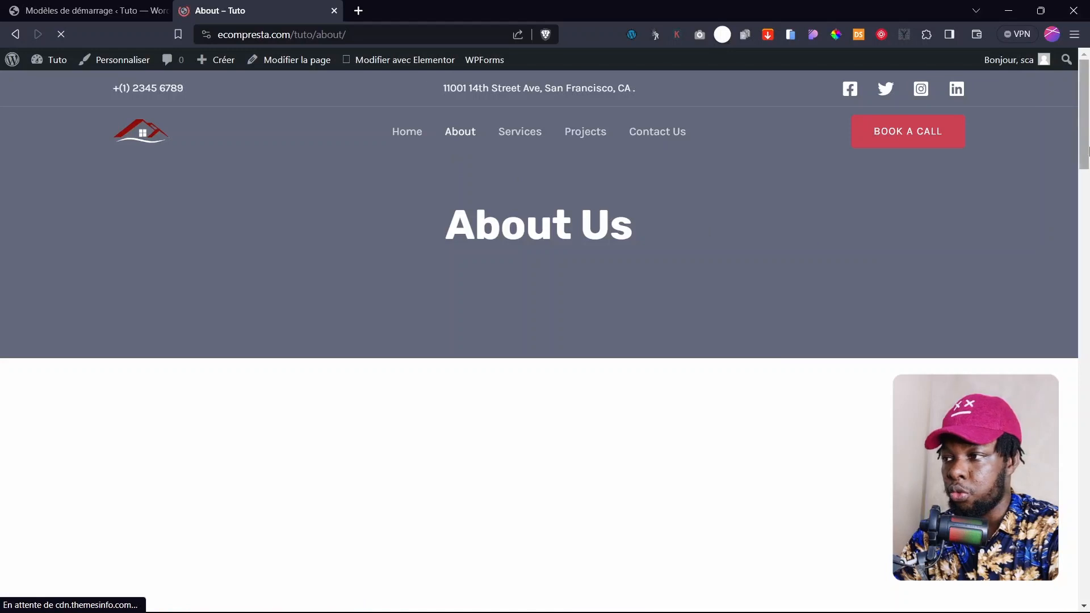
pyautogui.moveTo(1087, 158); pyautogui.dragTo(1089, 103)
pyautogui.moveTo(1088, 145)
pyautogui.mouseDown()
pyautogui.moveTo(1089, 572)
pyautogui.moveTo(1087, 134)
pyautogui.mouseUp()
pyautogui.click(527, 139)
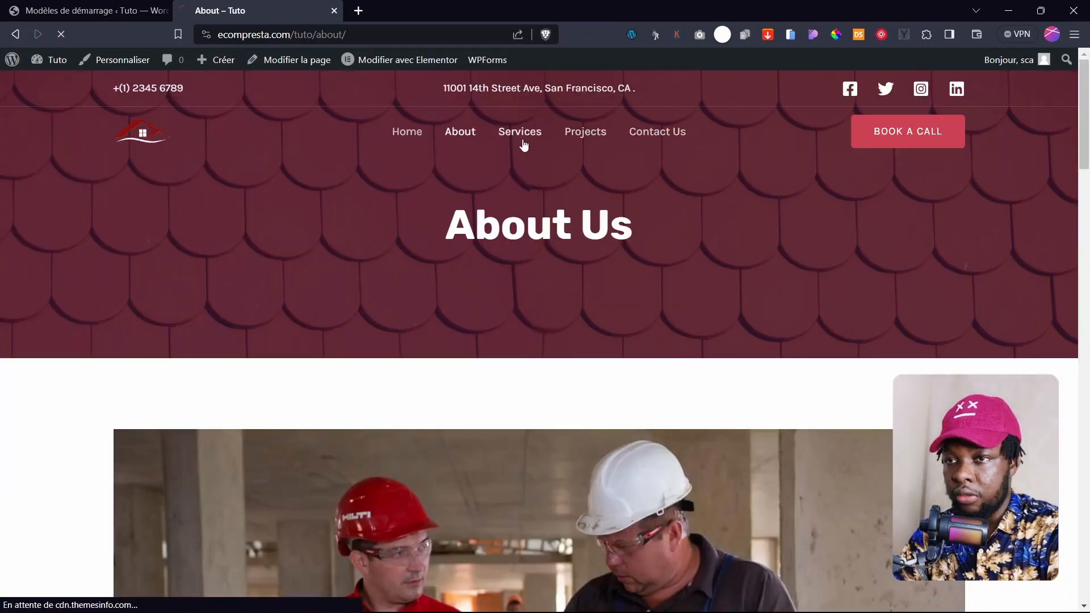
pyautogui.moveTo(1085, 138)
pyautogui.mouseDown()
pyautogui.moveTo(1085, 521)
pyautogui.moveTo(1088, 120)
pyautogui.mouseUp()
# Open the homepage for editing in Elementor and select the main hero heading.
pyautogui.click(145, 133)
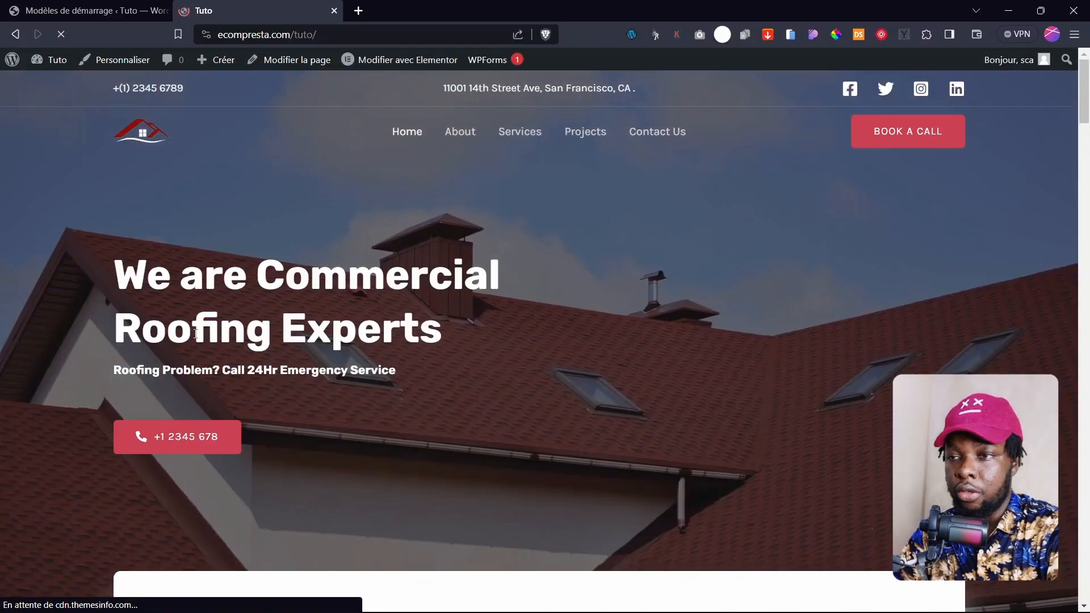
pyautogui.moveTo(384, 65)
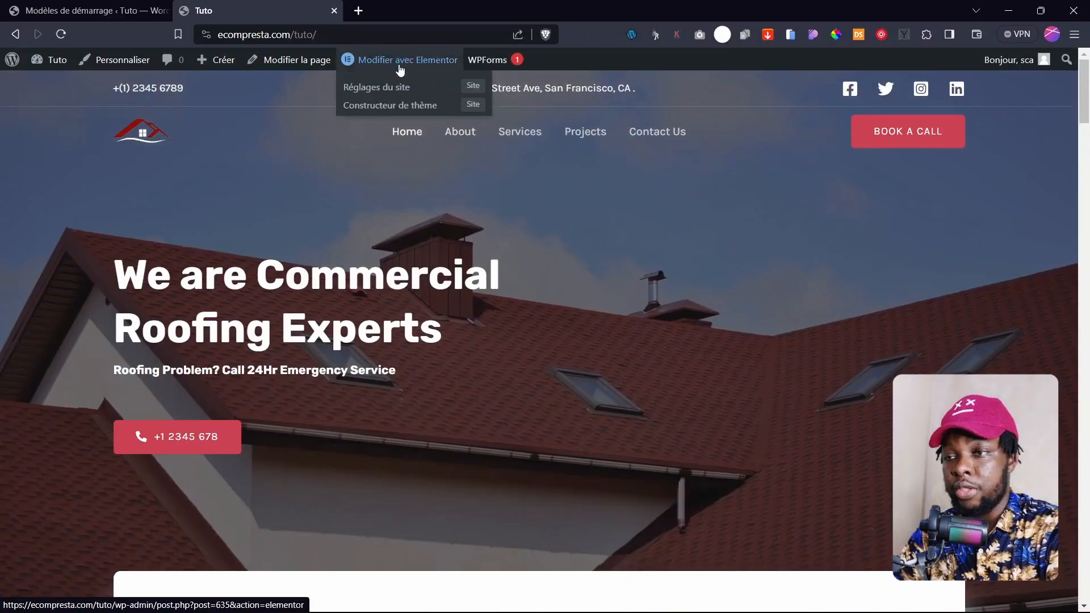
pyautogui.click(393, 67)
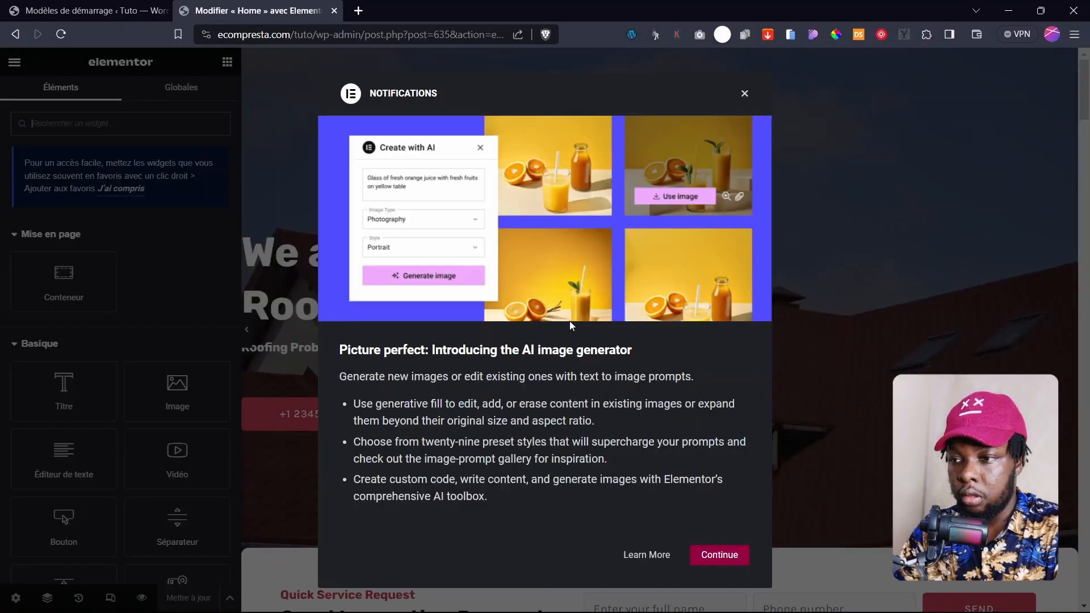
pyautogui.click(742, 93)
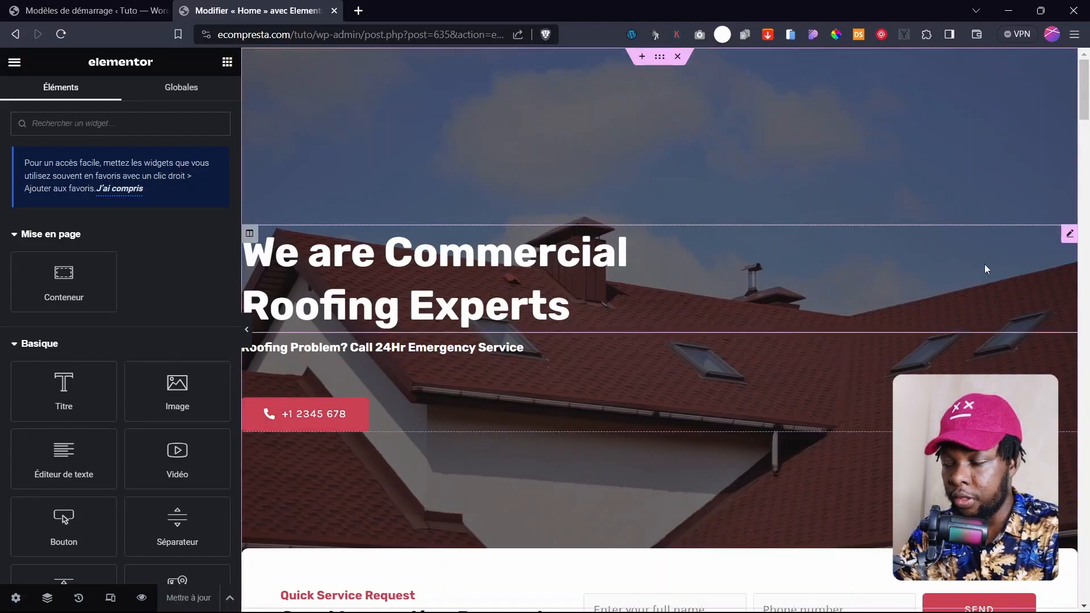
pyautogui.click(1069, 234)
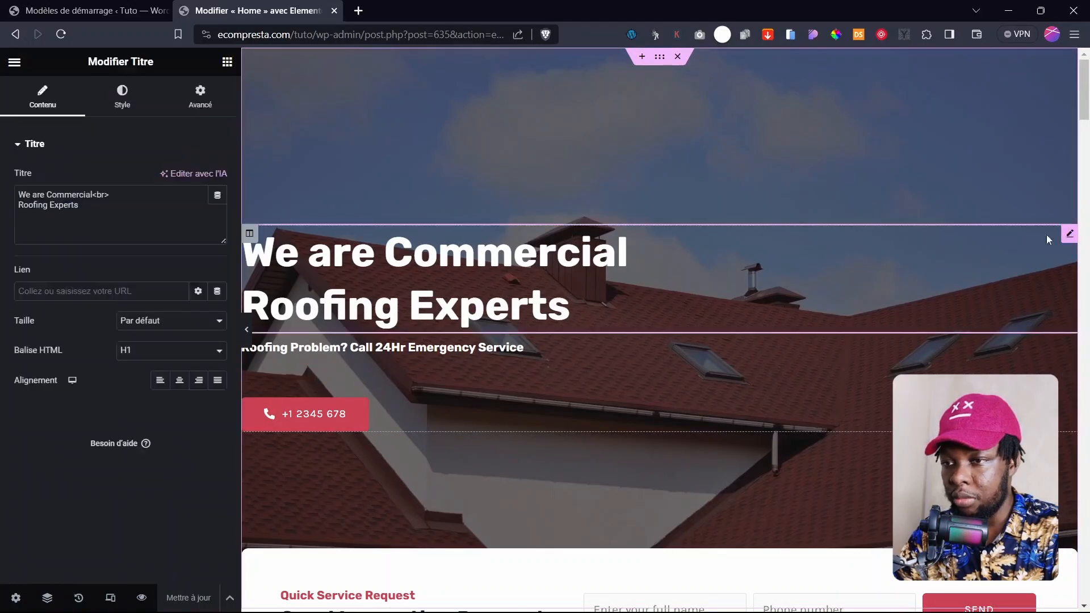
# Open the DeepL translator in a new browser tab.
pyautogui.moveTo(92, 195); pyautogui.dragTo(4, 206)
pyautogui.click(84, 218)
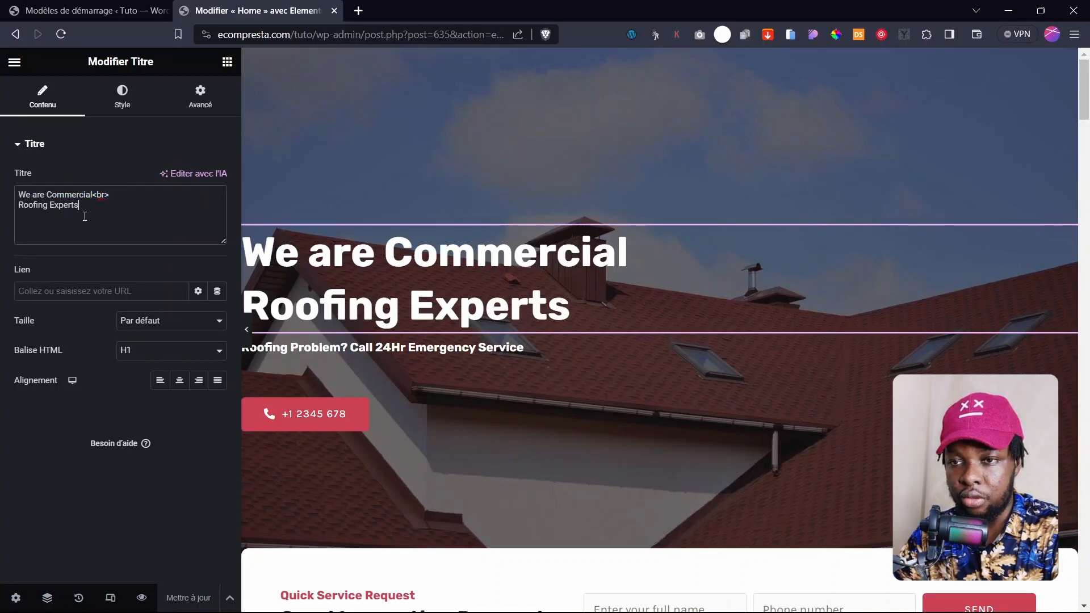
pyautogui.click(359, 10)
pyautogui.write('de')
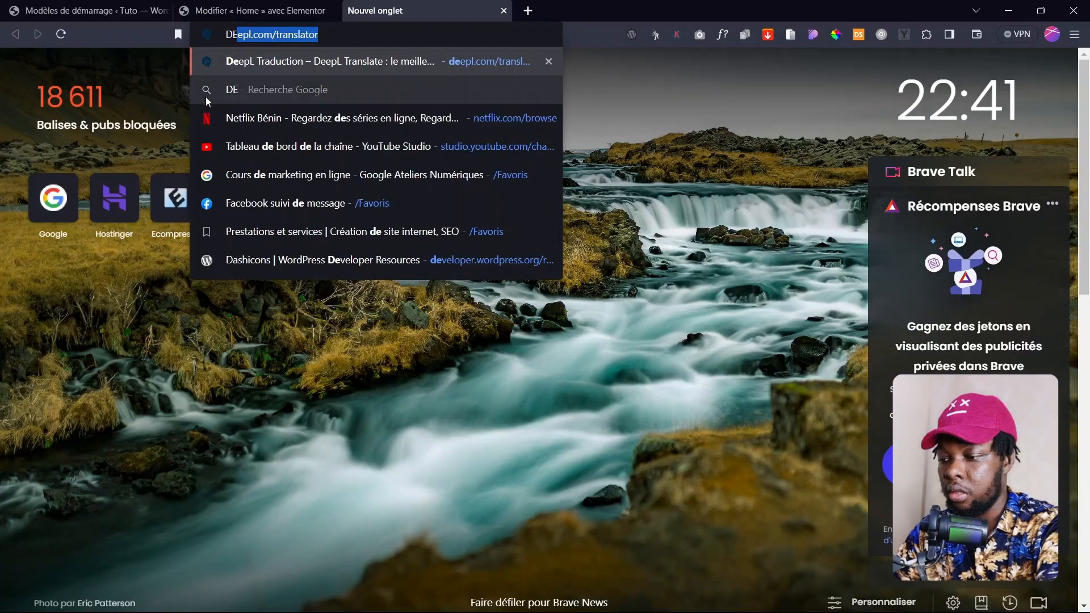
pyautogui.press('Return')
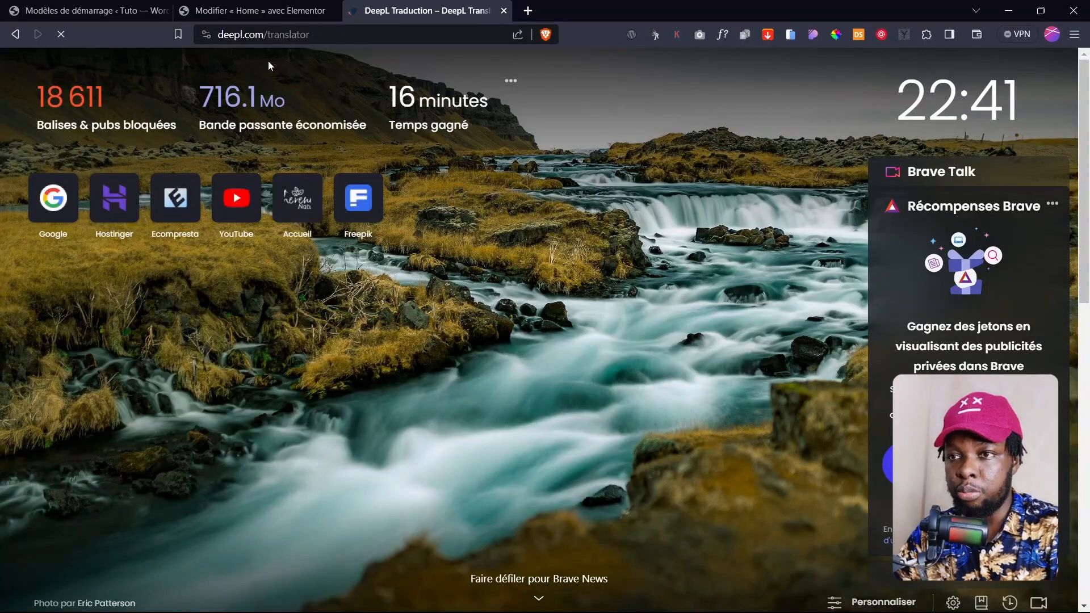
# Return to Elementor and examine the hero heading's text and its <br> line-break tag.
pyautogui.click(283, 18)
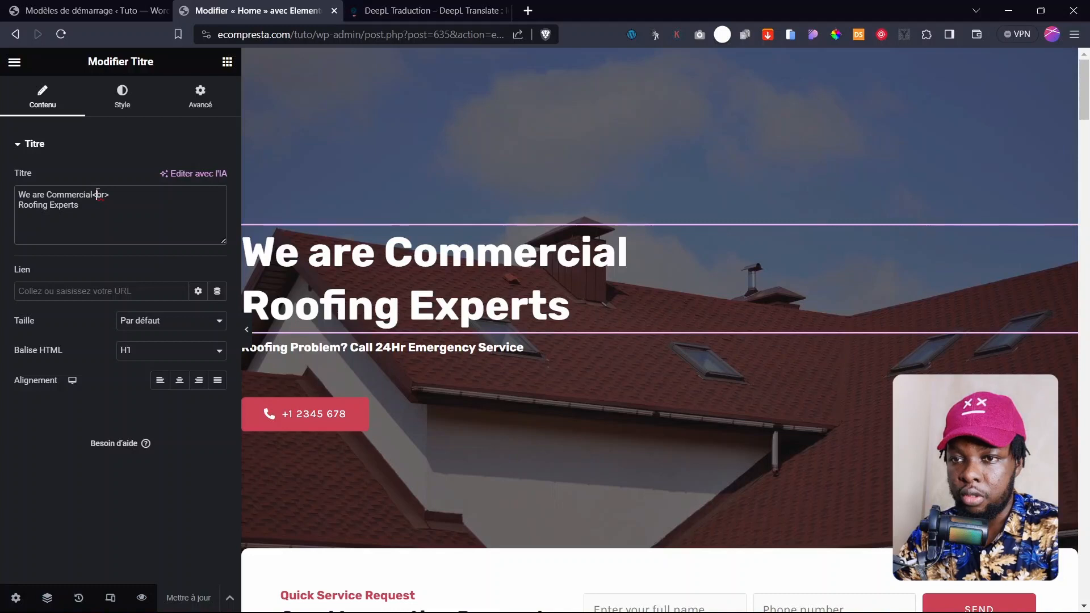
pyautogui.moveTo(97, 193); pyautogui.dragTo(14, 196)
pyautogui.click(78, 195)
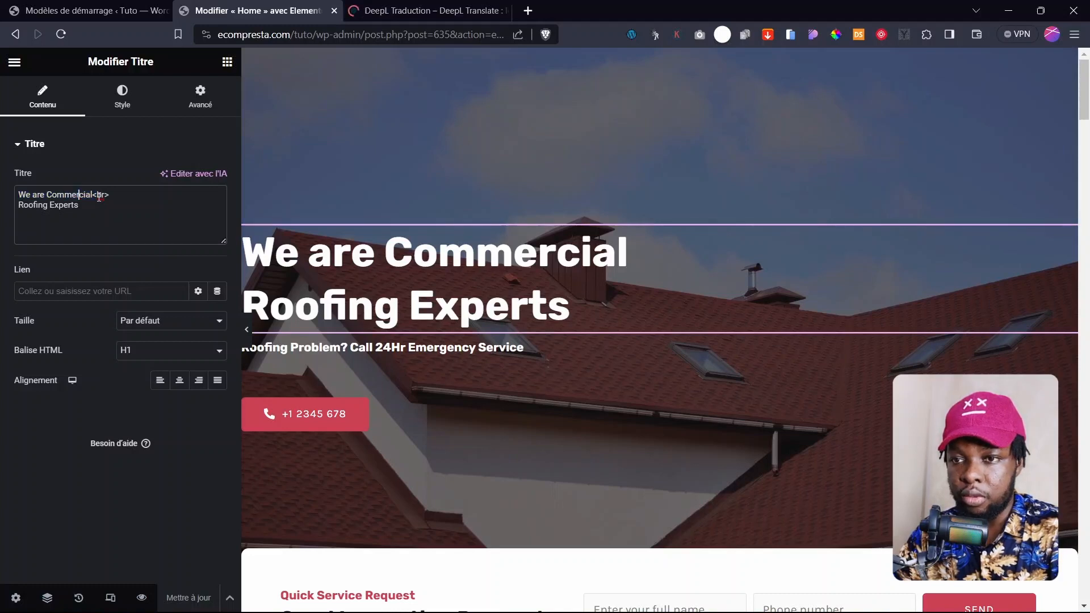
pyautogui.moveTo(109, 195); pyautogui.dragTo(94, 195)
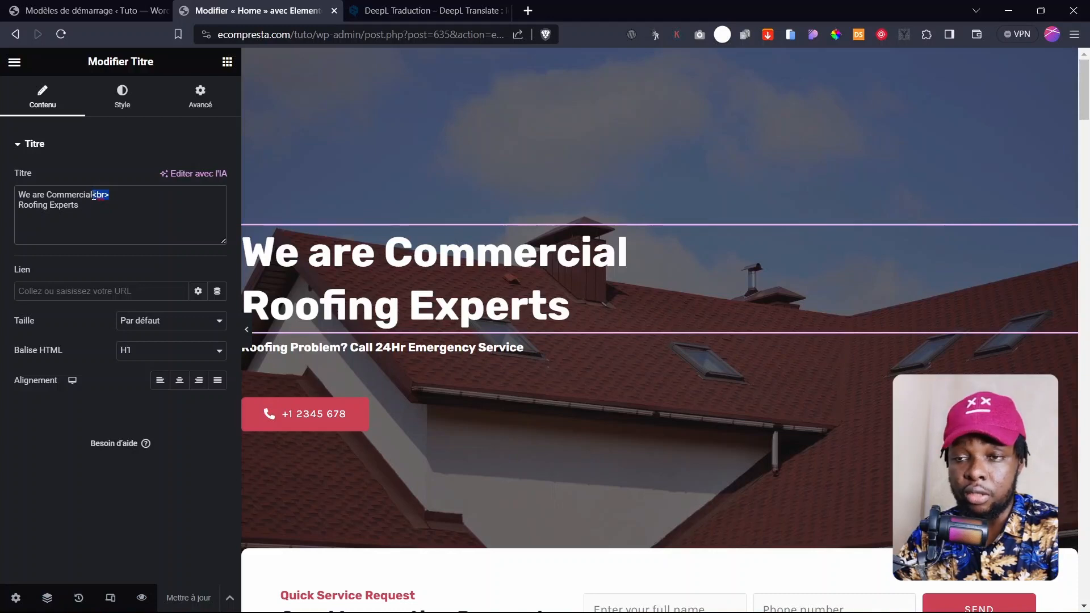
pyautogui.click(91, 195)
pyautogui.moveTo(91, 195); pyautogui.dragTo(21, 197)
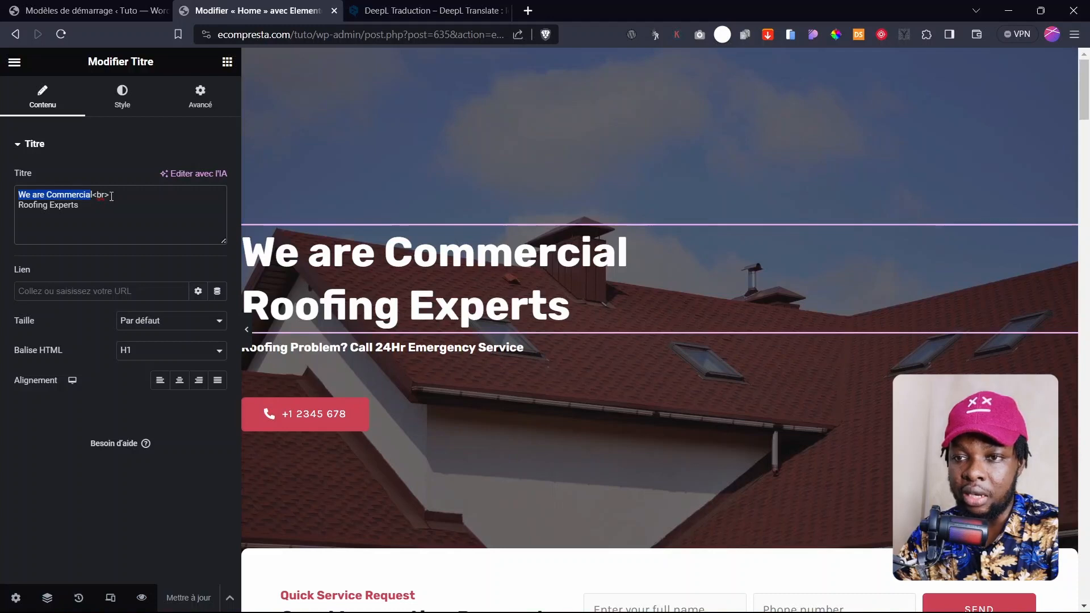
pyautogui.moveTo(111, 196); pyautogui.dragTo(91, 195)
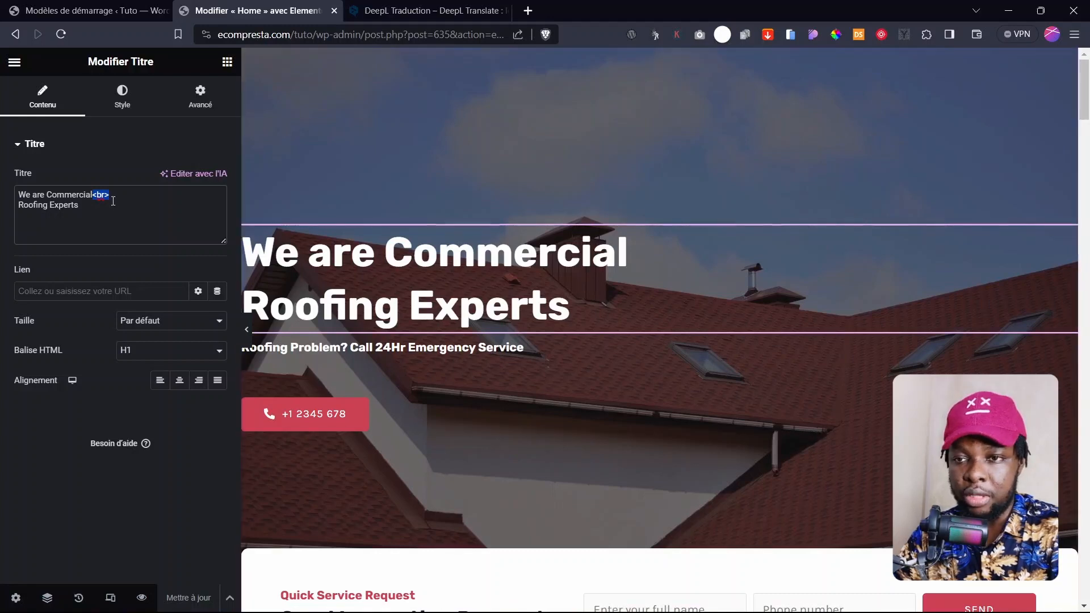
# Copy the full hero heading from the page and translate it into French in DeepL.
pyautogui.click(464, 311)
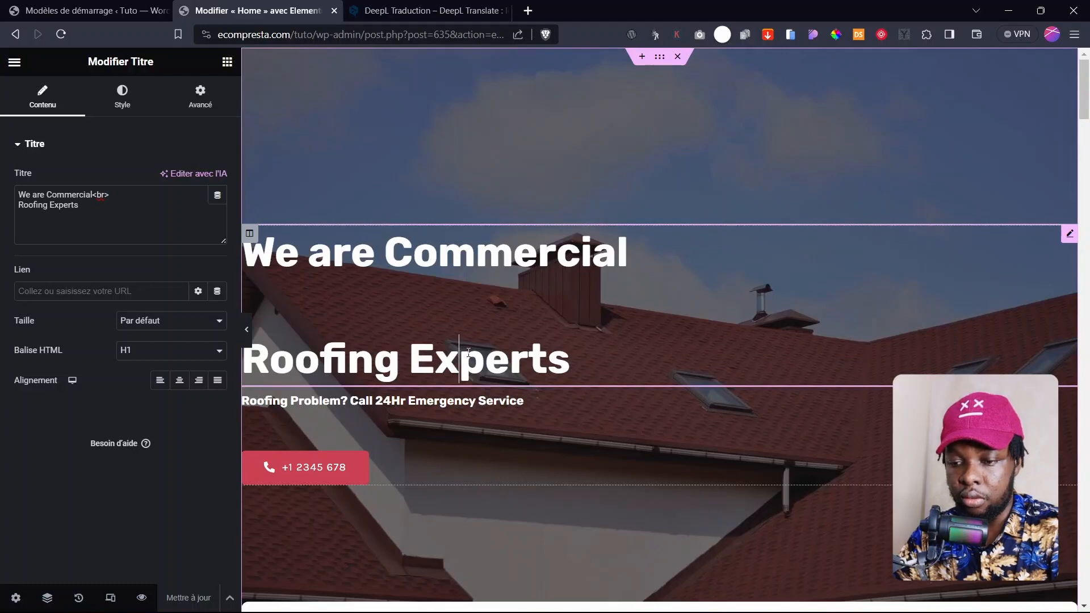
pyautogui.hotkey('ctrl', 'a')
pyautogui.hotkey('ctrl', 'c')
pyautogui.click(431, 11)
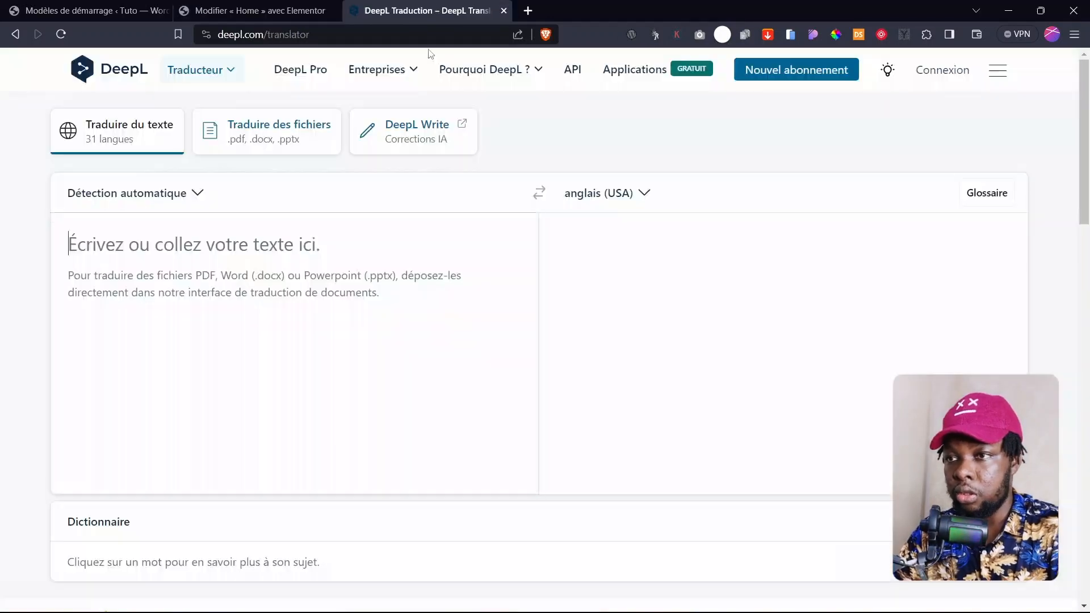
pyautogui.hotkey('ctrl', 'v')
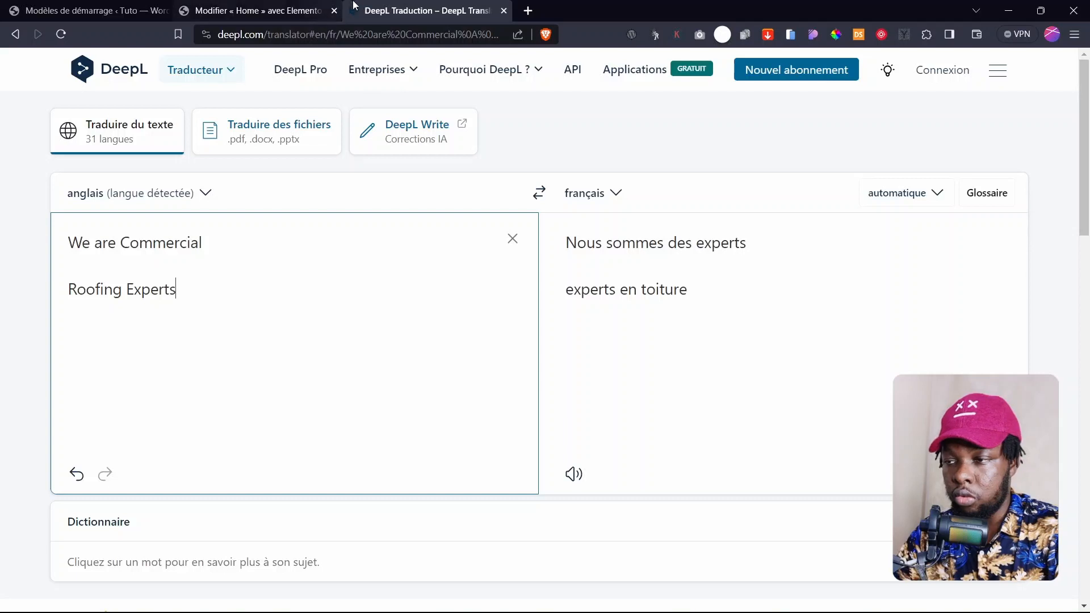
# Replace the heading's first line with DeepL's "Nous sommes des experts", keeping the <br> tag in Elementor.
pyautogui.click(253, 10)
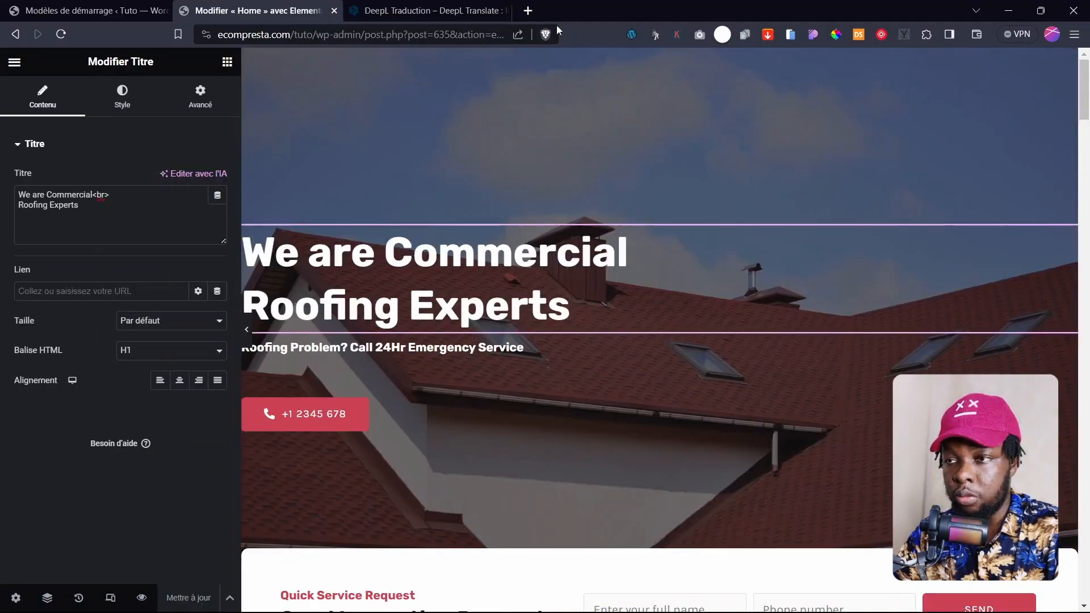
pyautogui.click(465, 15)
pyautogui.tripleClick(735, 243)
pyautogui.hotkey('ctrl', 'c')
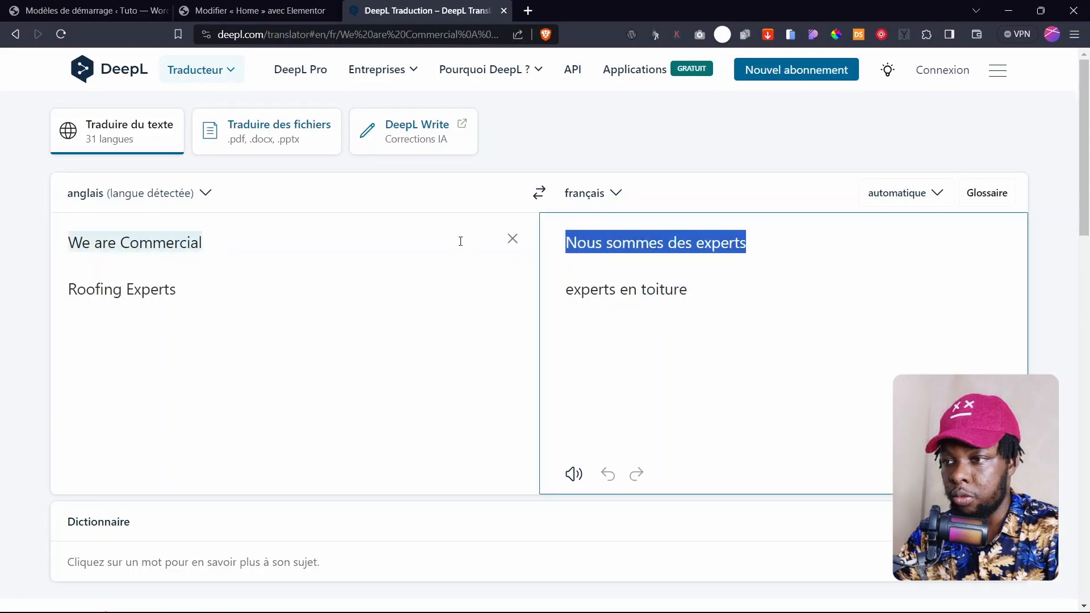
pyautogui.click(253, 10)
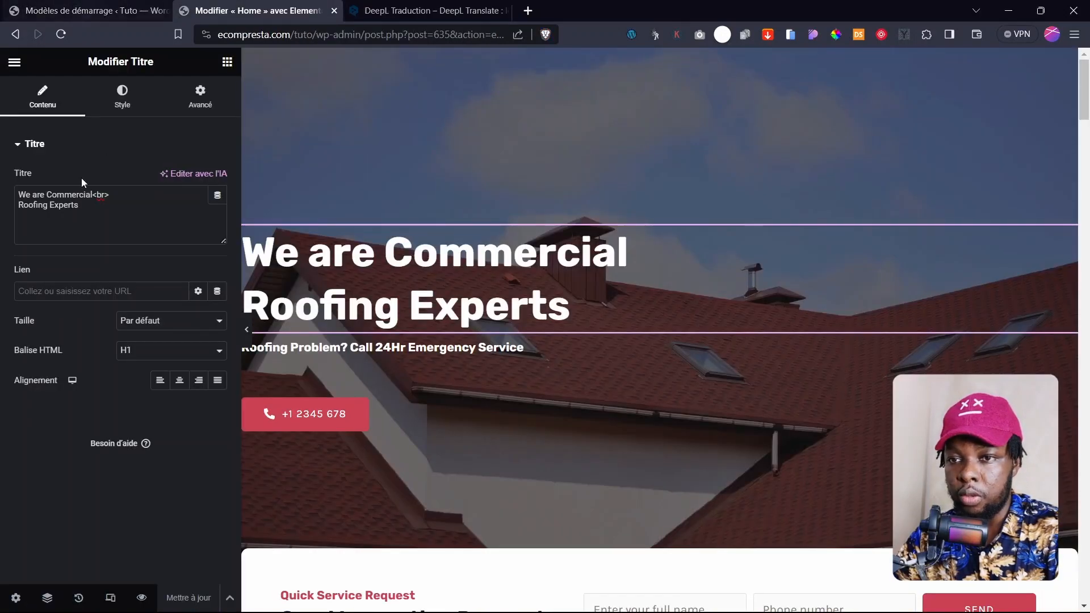
pyautogui.moveTo(109, 196); pyautogui.dragTo(1, 184)
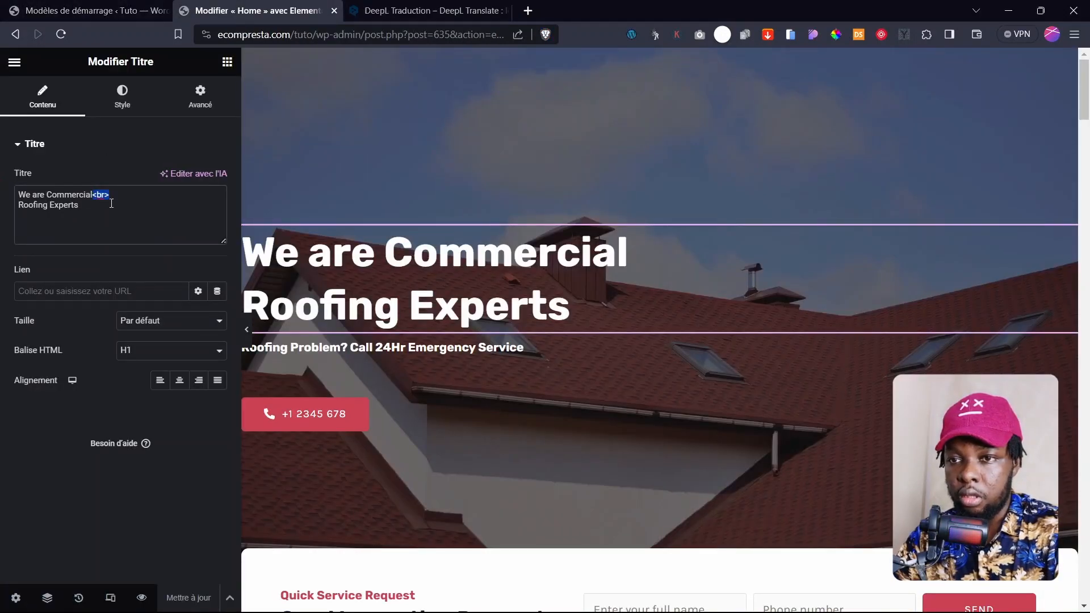
pyautogui.moveTo(94, 195); pyautogui.dragTo(14, 183)
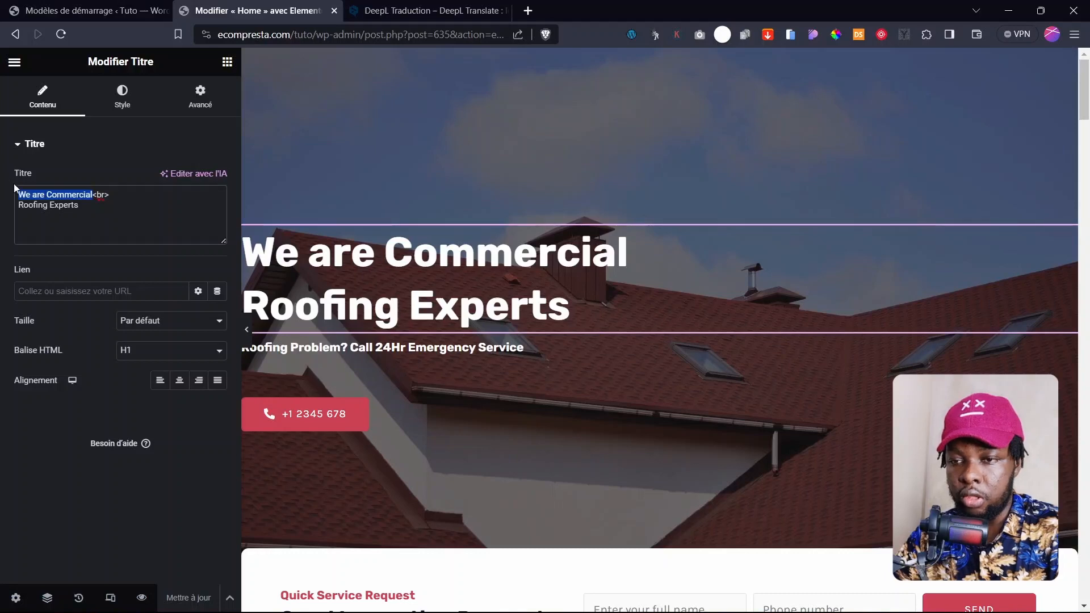
pyautogui.hotkey('ctrl', 'v')
# Replace the heading's second line with "en toiture" from the DeepL translation.
pyautogui.moveTo(69, 206); pyautogui.dragTo(24, 208)
pyautogui.click(87, 207)
pyautogui.click(382, 13)
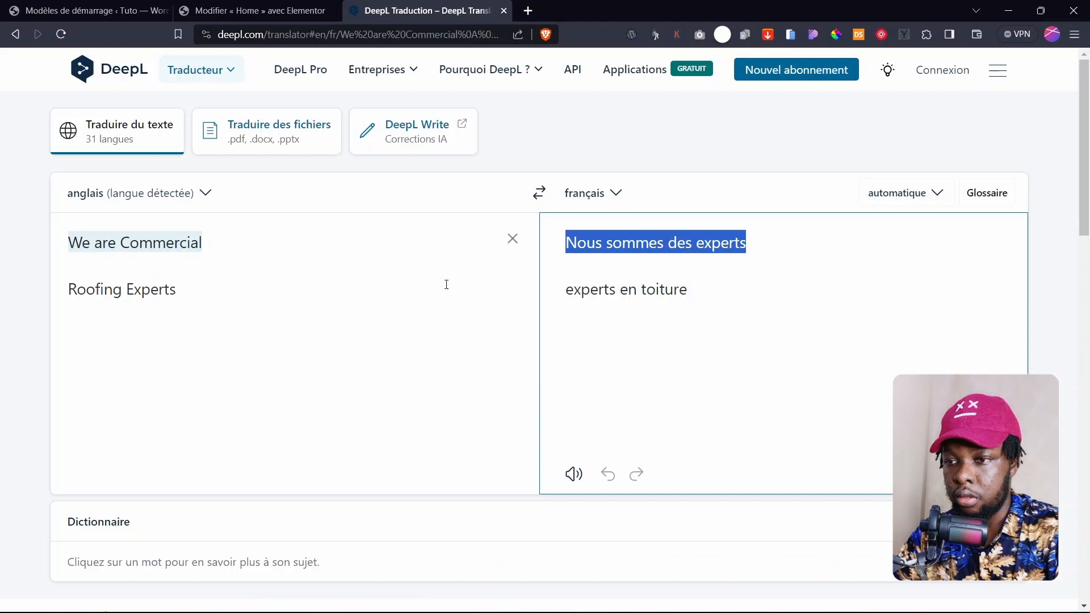
pyautogui.moveTo(687, 290); pyautogui.dragTo(617, 292)
pyautogui.hotkey('ctrl', 'c')
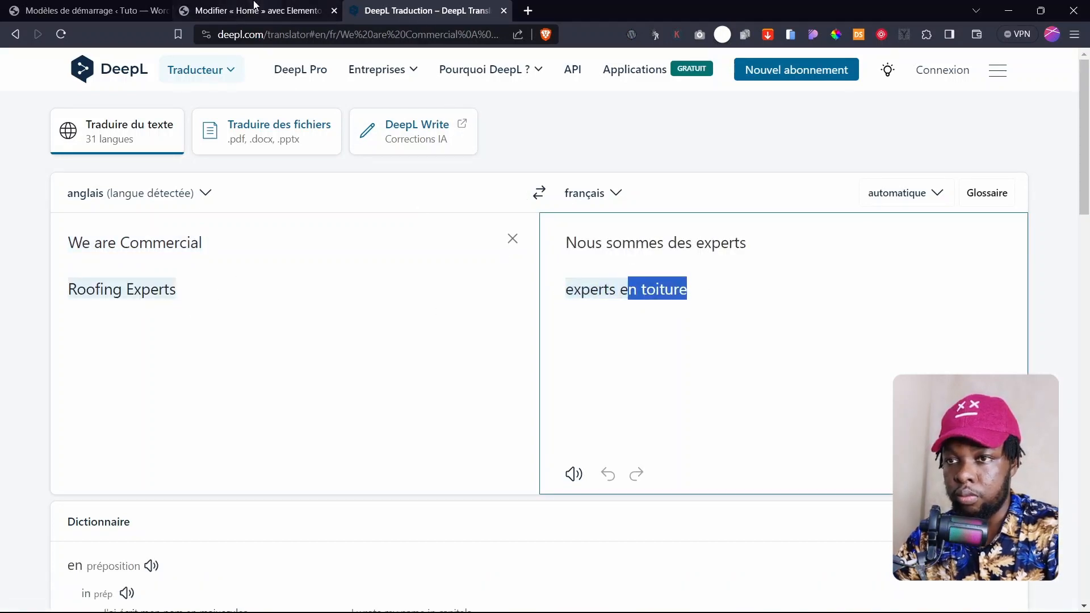
pyautogui.click(255, 10)
pyautogui.moveTo(87, 219); pyautogui.dragTo(12, 207)
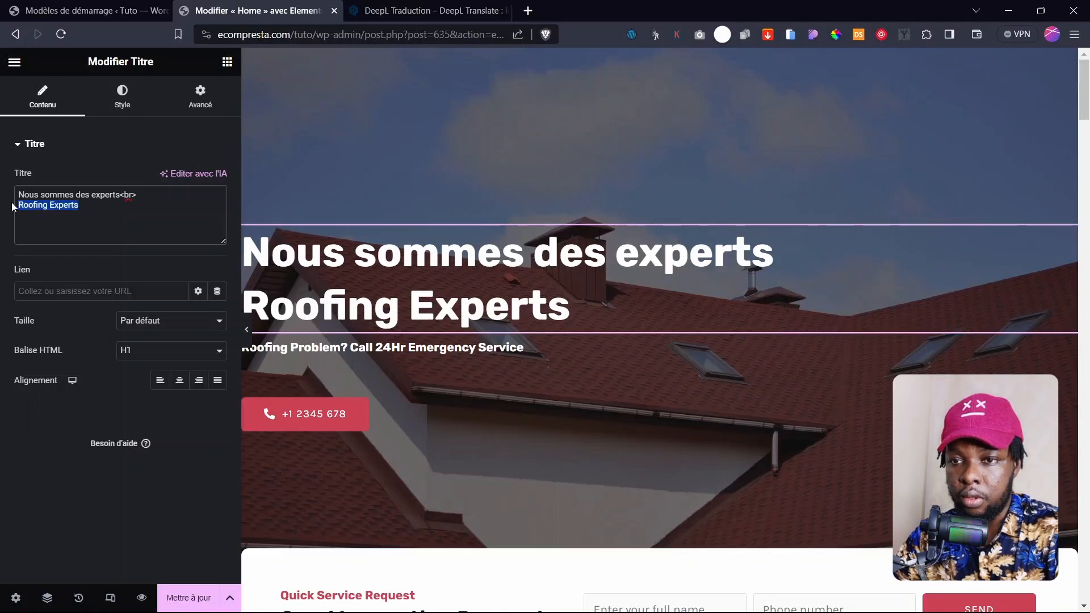
pyautogui.hotkey('ctrl', 'v')
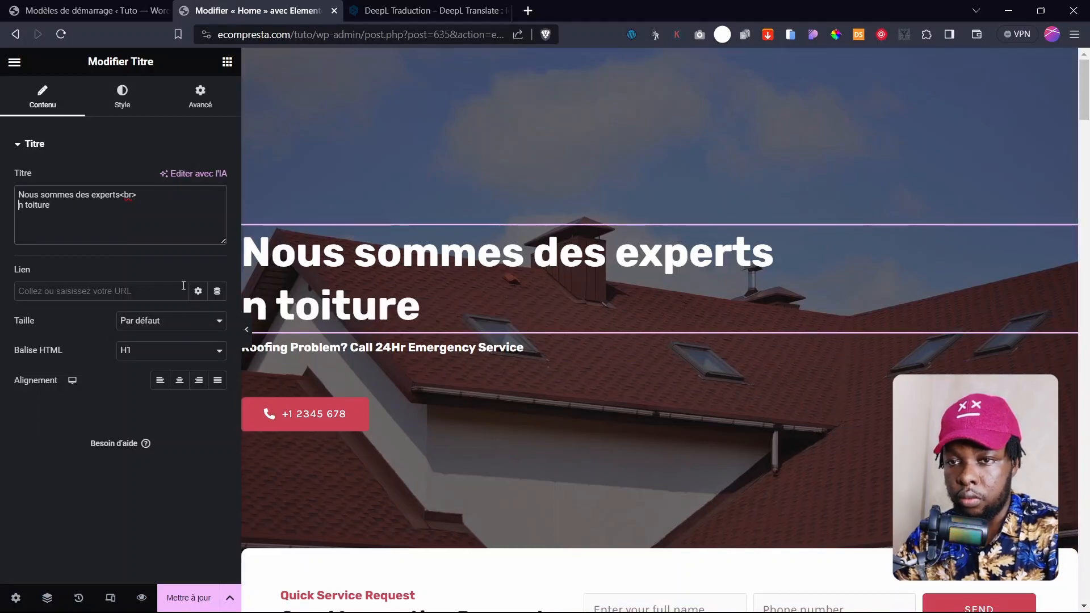
pyautogui.click(612, 410)
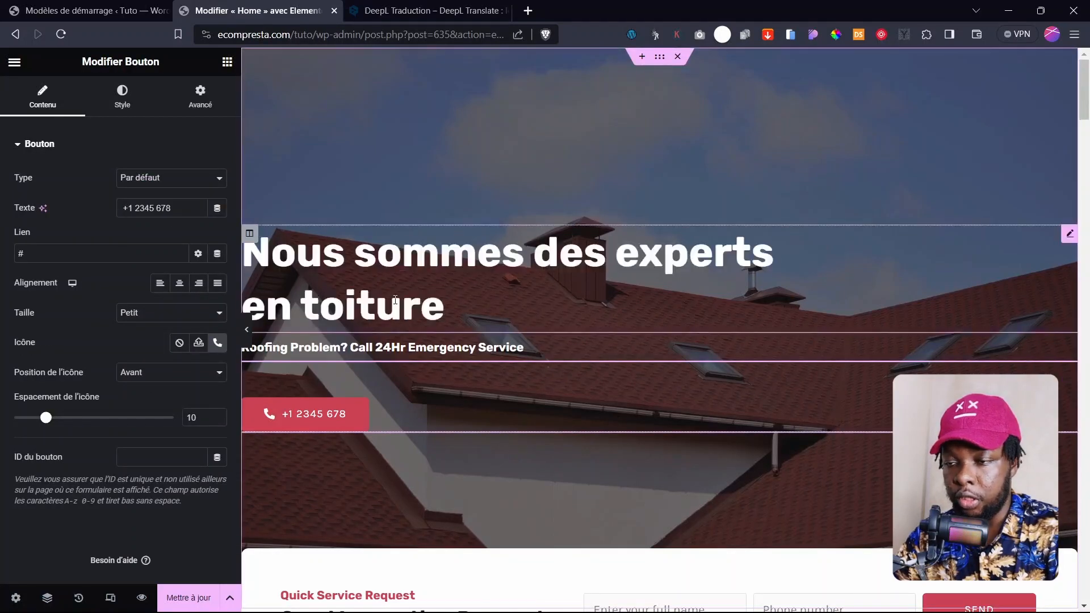
# Examine the hero subheading's text and the content settings of the phone button below it.
pyautogui.click(402, 350)
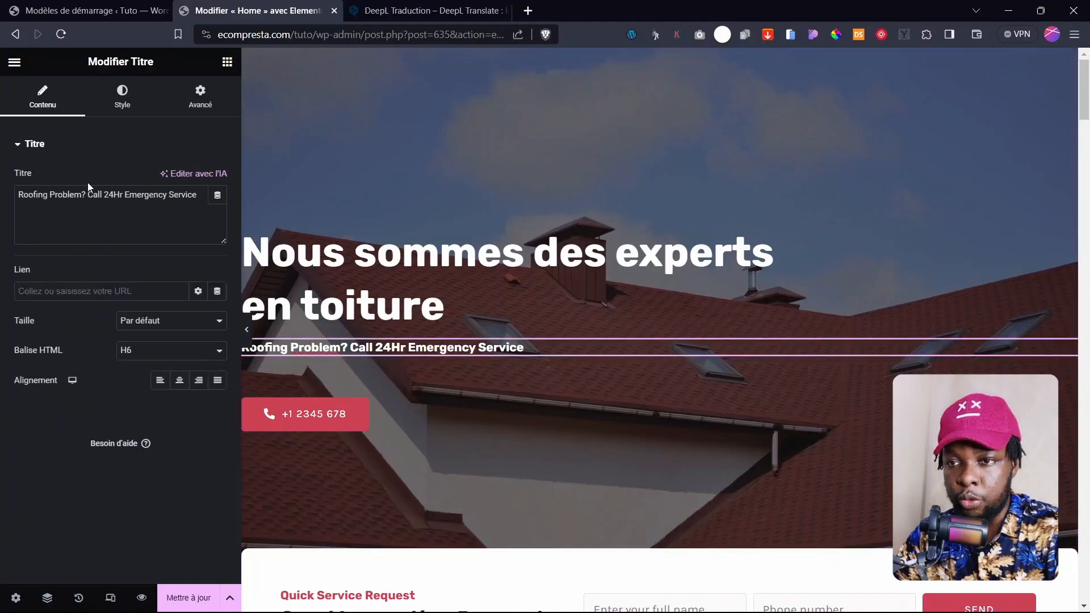
pyautogui.click(407, 413)
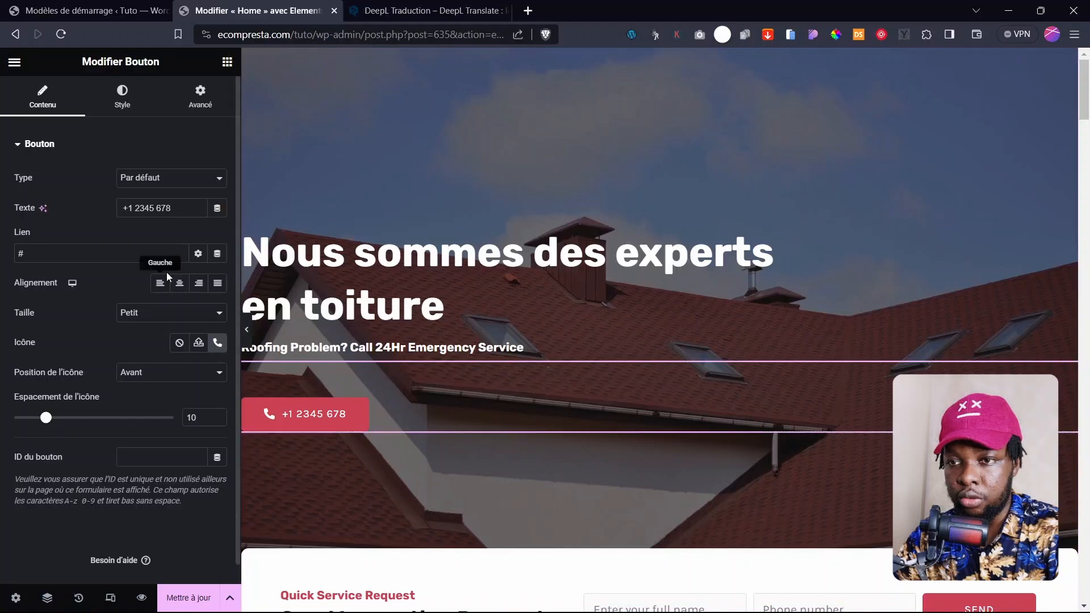
pyautogui.click(123, 101)
pyautogui.click(42, 114)
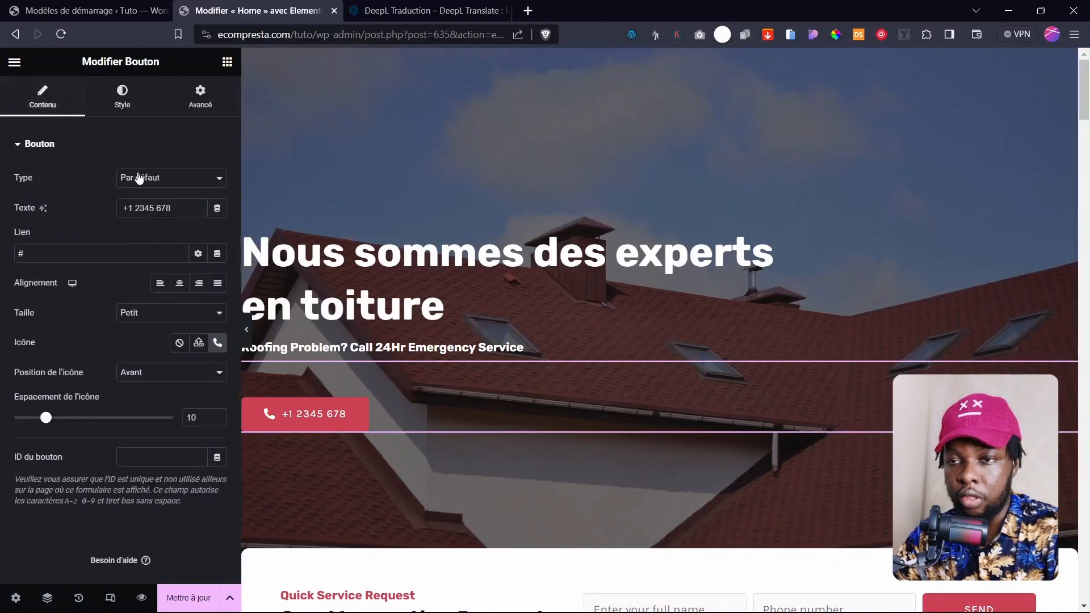
pyautogui.moveTo(168, 207); pyautogui.dragTo(19, 211)
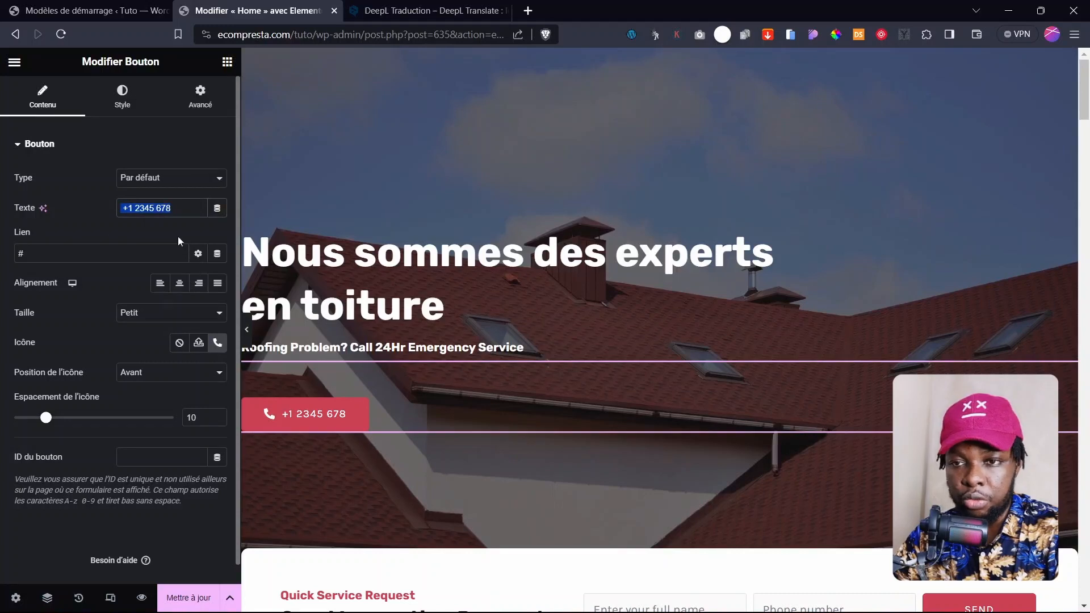
# Set the hero phone button's background to the green global color.
pyautogui.click(122, 98)
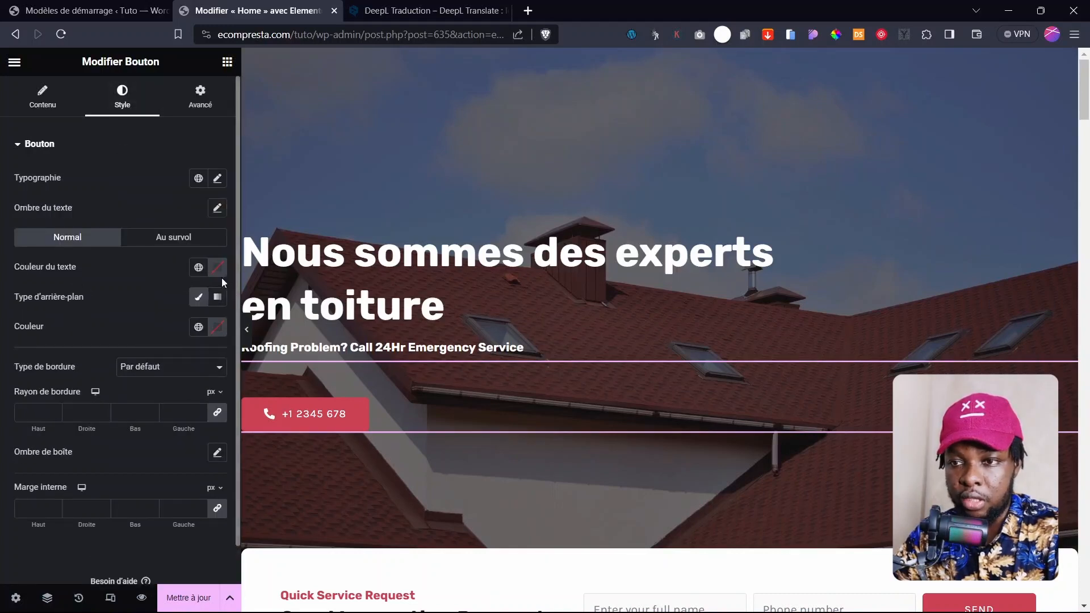
pyautogui.click(198, 327)
pyautogui.click(55, 479)
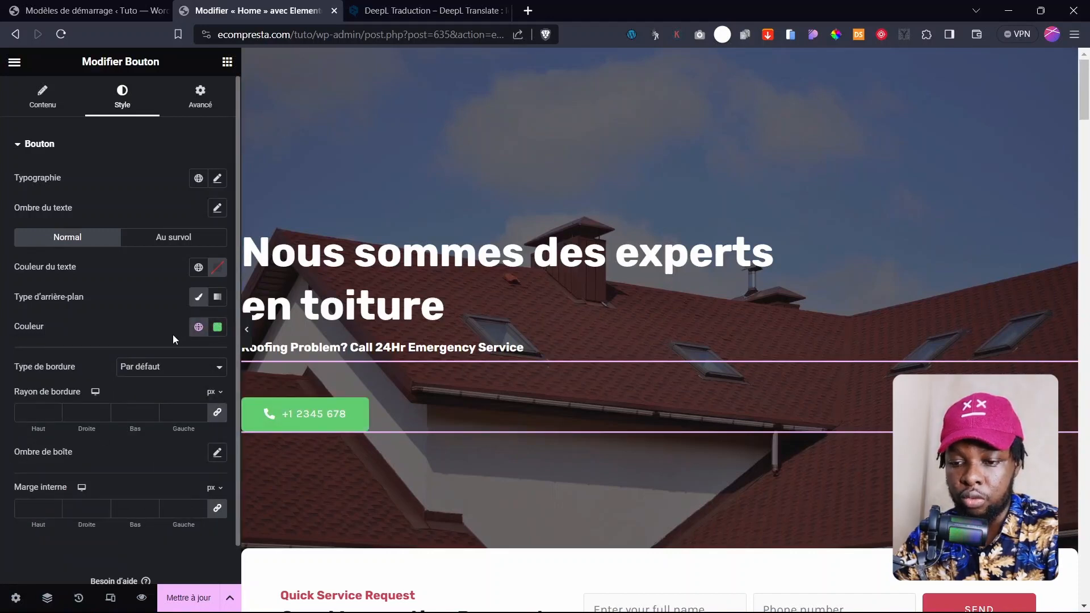
pyautogui.scroll(-7, 795, 344)
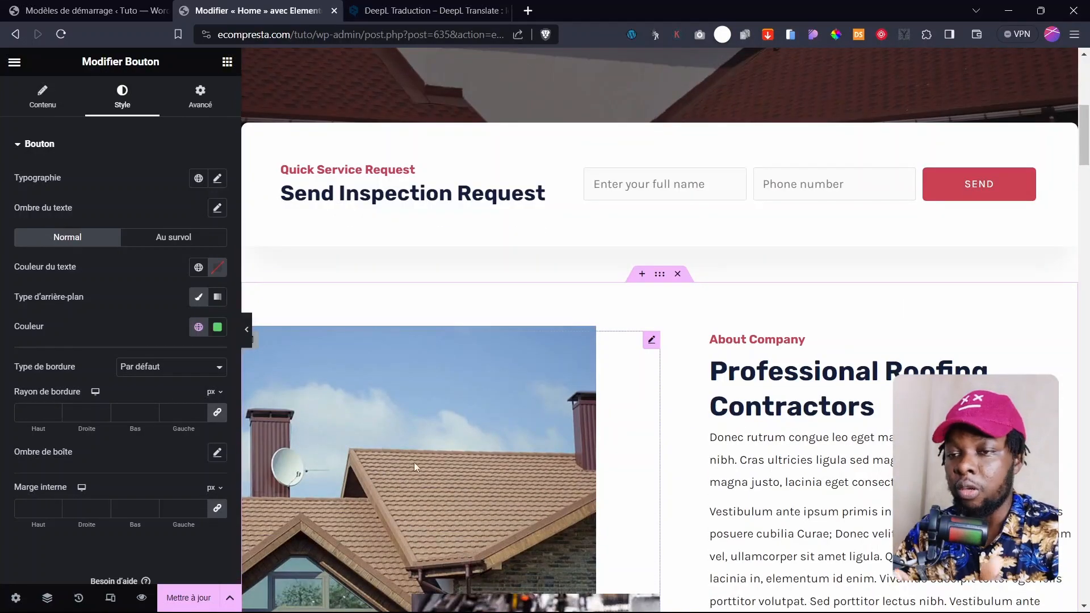
# Examine the media library options for replacing the roofer photo in the About Company section, leaving the current image in place.
pyautogui.scroll(-6, 414, 462)
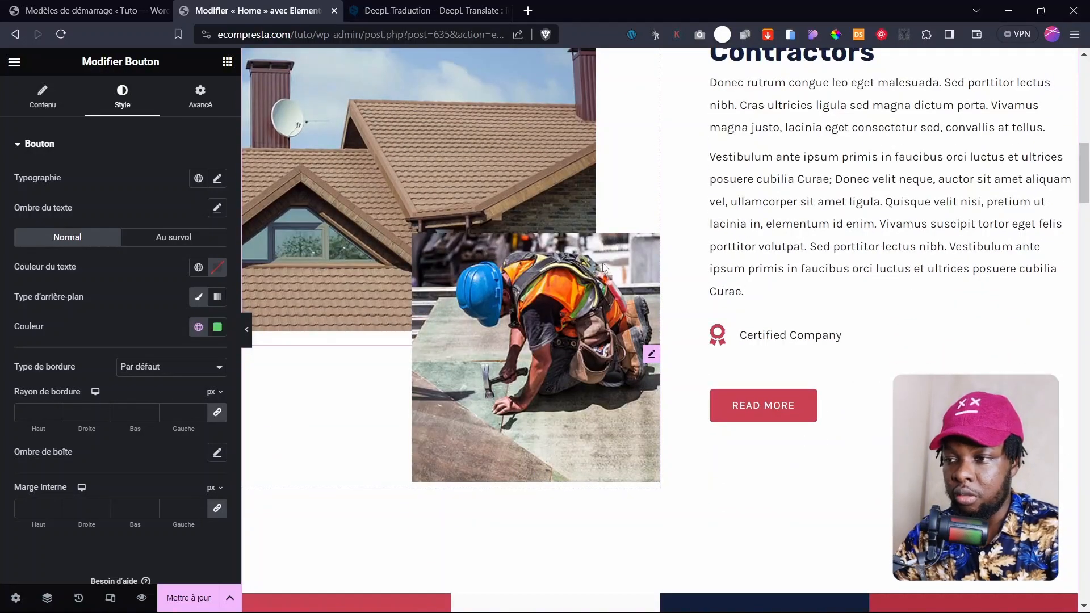
pyautogui.click(606, 268)
pyautogui.click(113, 244)
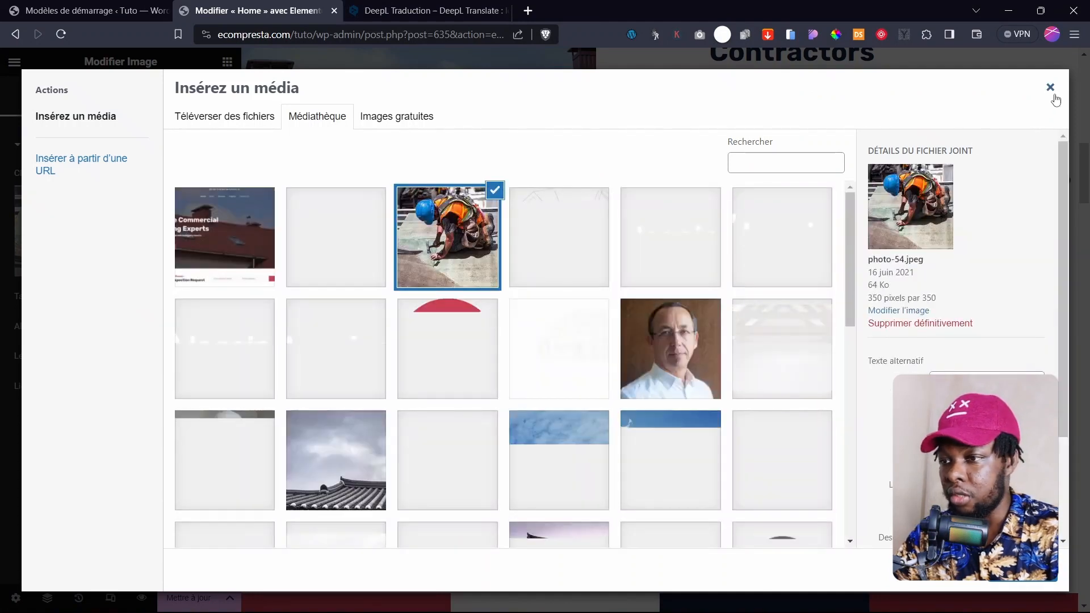
pyautogui.click(1050, 88)
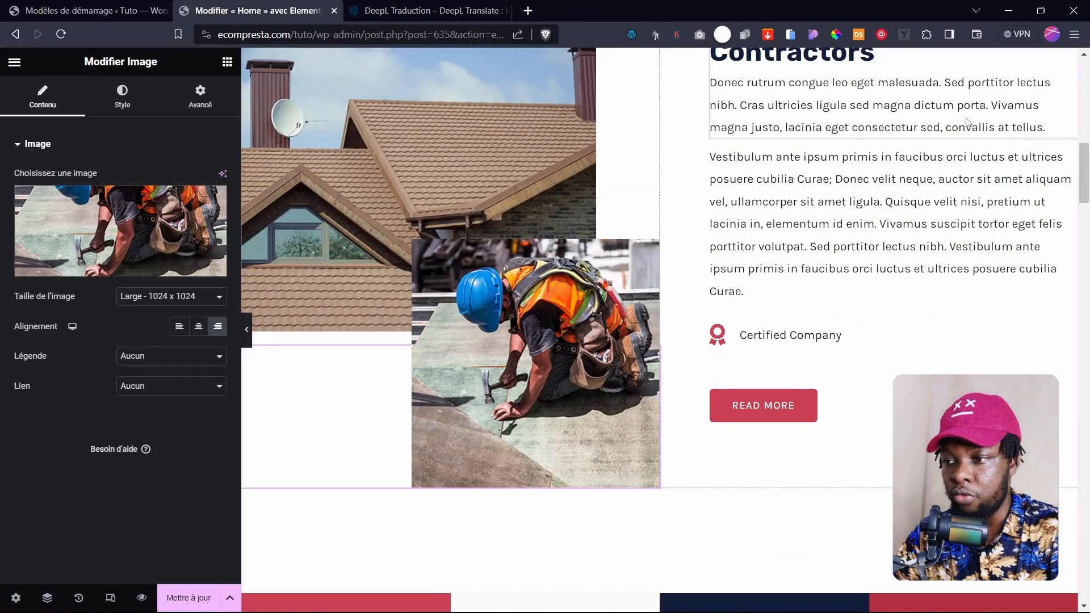
# Update the homepage and preview it in the browser to check the translated hero heading.
pyautogui.scroll(2, 495, 448)
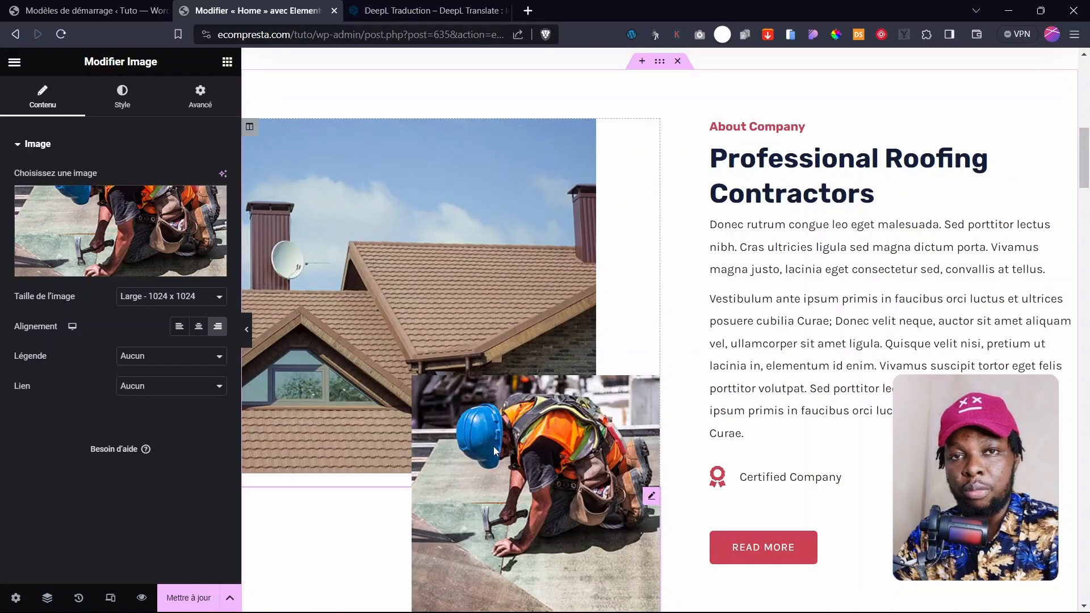
pyautogui.scroll(10, 494, 450)
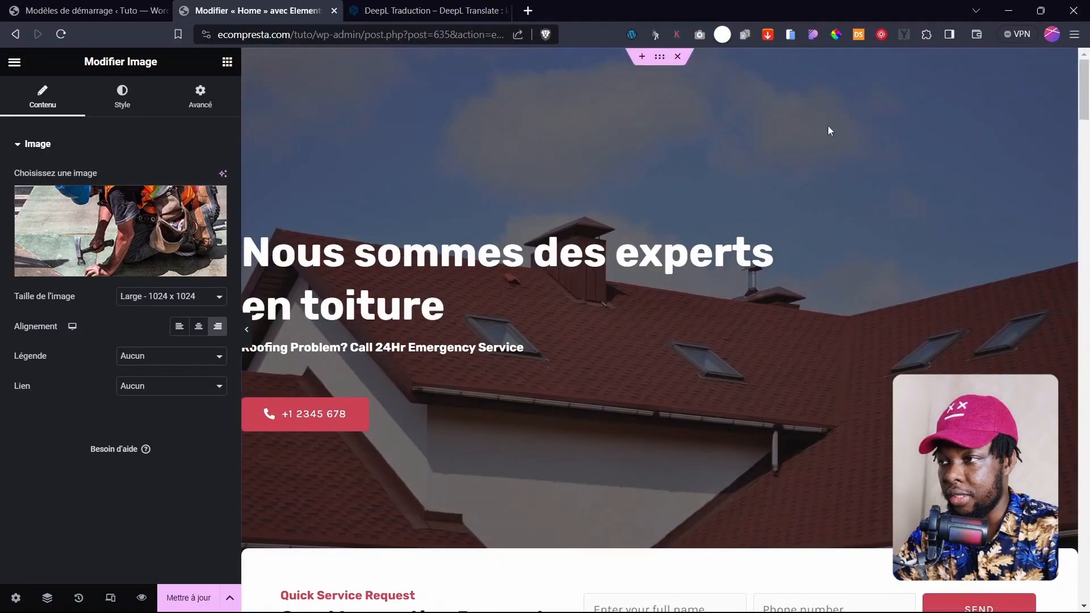
pyautogui.click(177, 593)
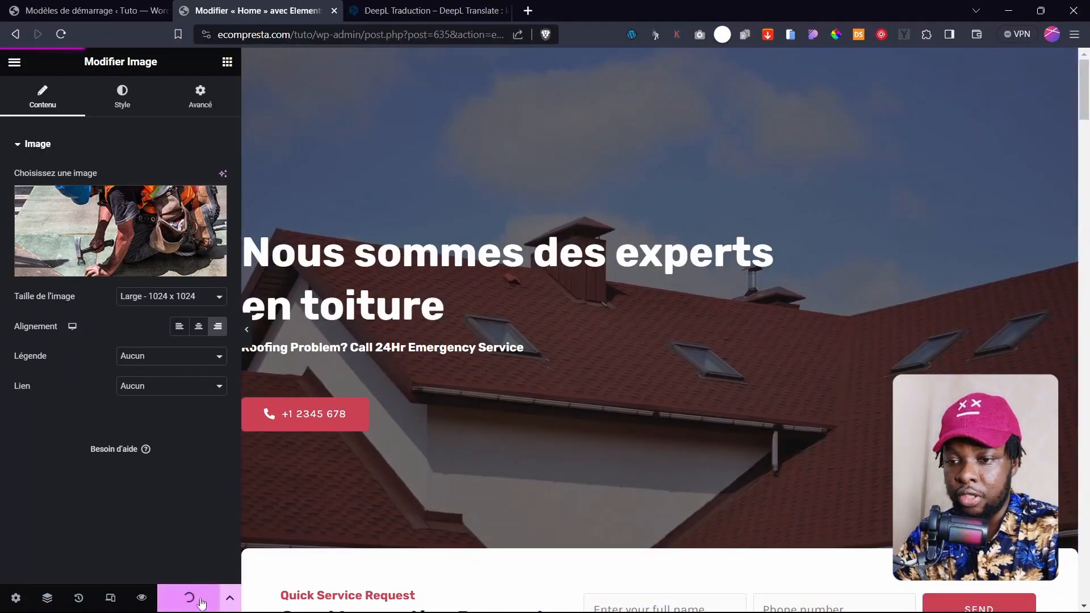
pyautogui.click(140, 598)
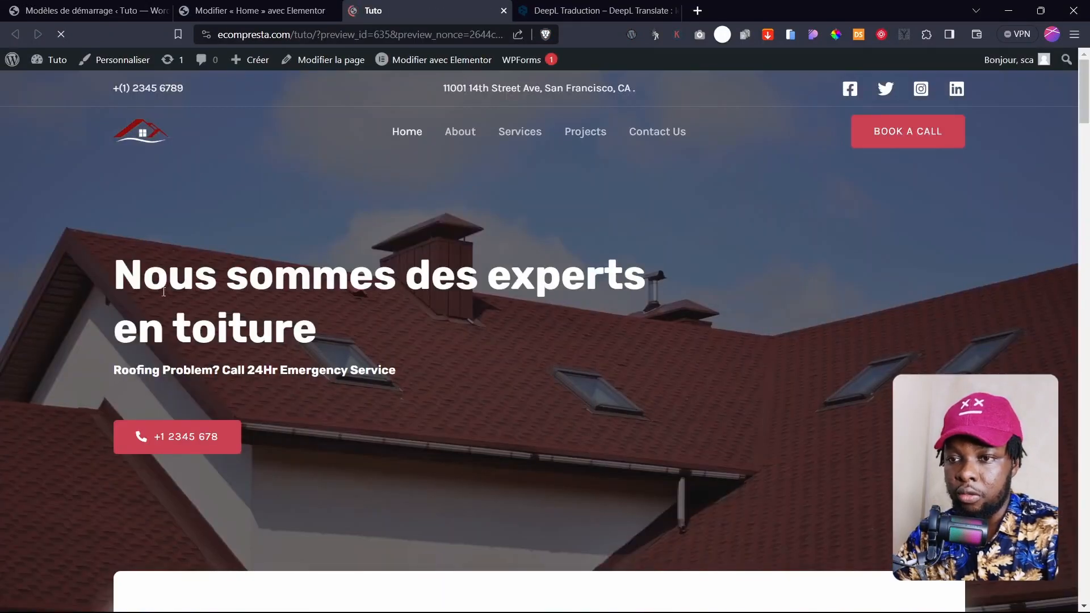
pyautogui.moveTo(144, 287); pyautogui.dragTo(593, 271)
pyautogui.click(167, 334)
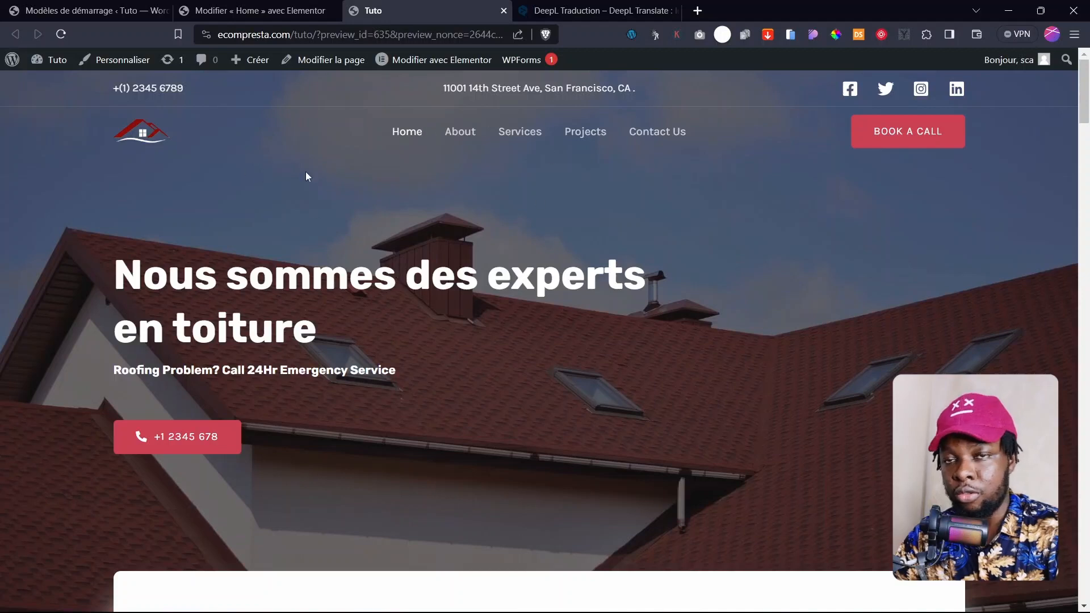
# Open the site customizer from the preview and bring up the logo settings of the main header.
pyautogui.click(124, 60)
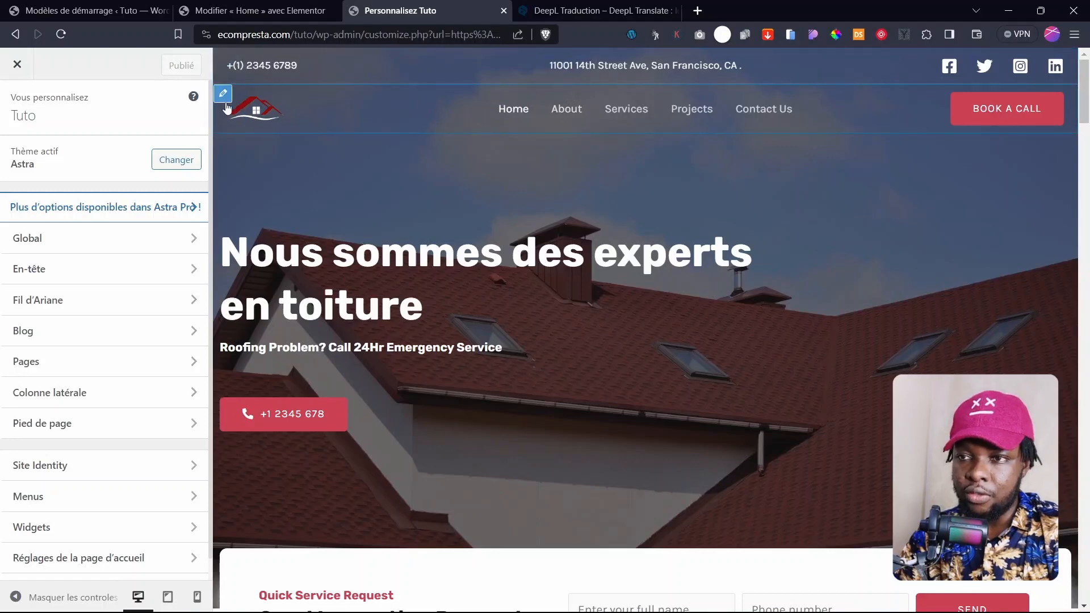
pyautogui.click(226, 99)
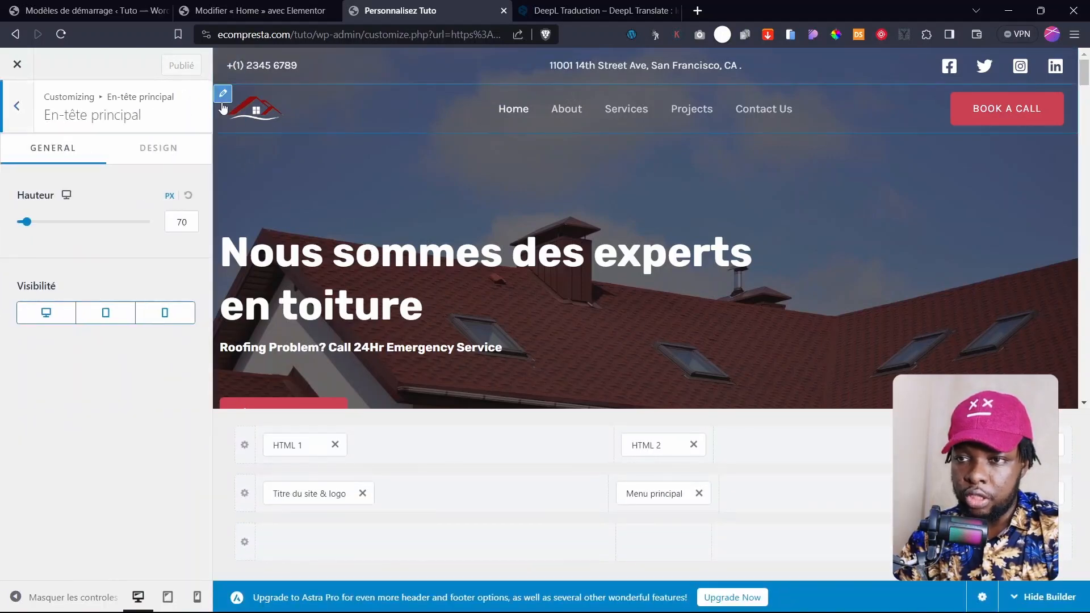
pyautogui.click(290, 500)
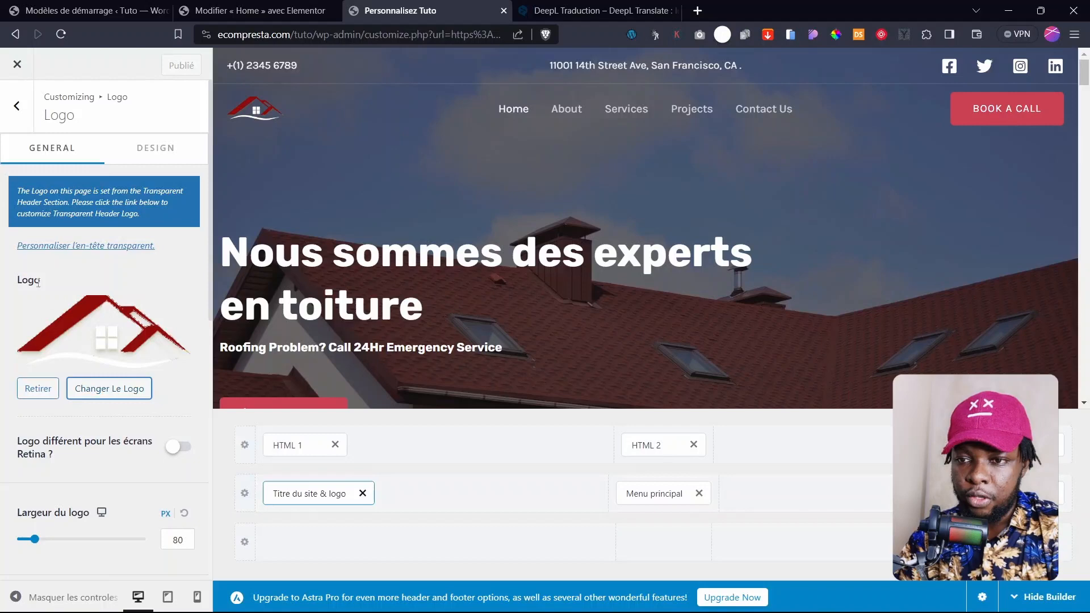
# Examine the media library and file upload options for changing the header logo.
pyautogui.click(114, 388)
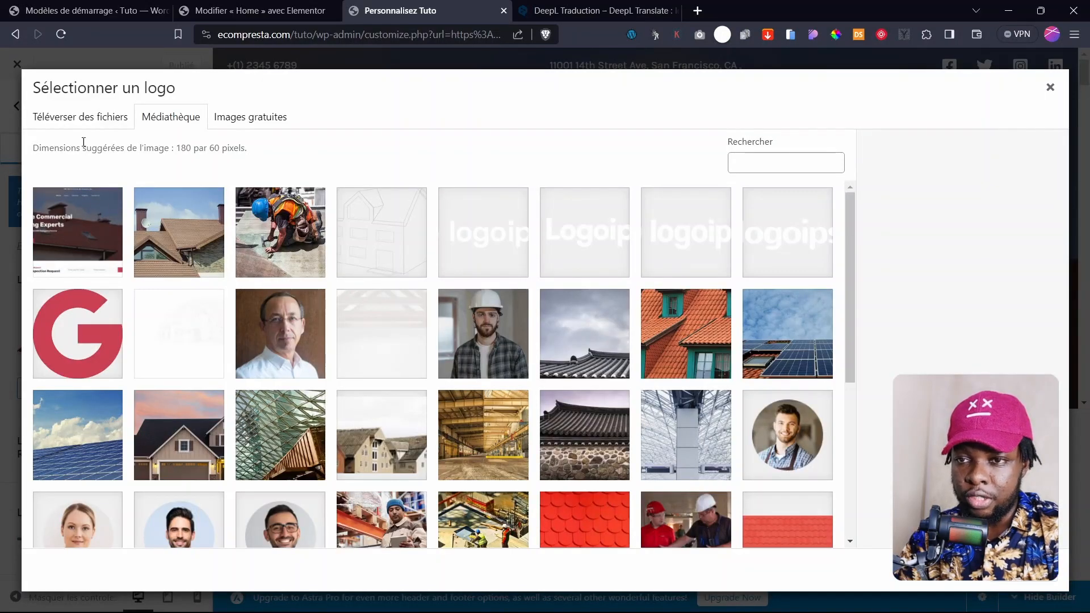
pyautogui.click(80, 117)
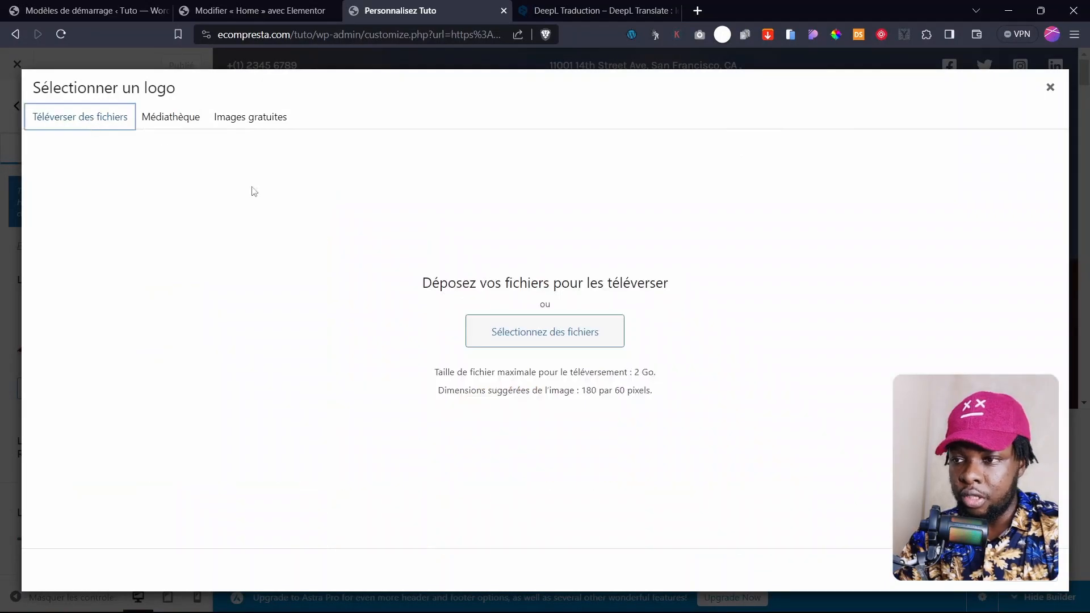
pyautogui.click(1050, 87)
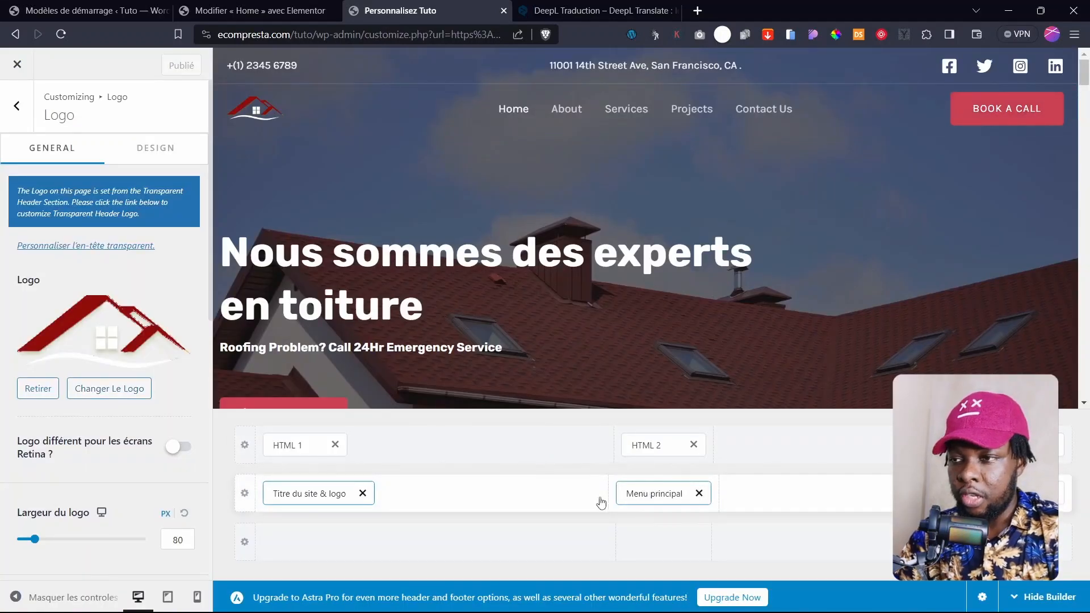
# Try the primary menu beside the logo in the main header row, and place it just before the Book A Call button.
pyautogui.click(645, 493)
pyautogui.moveTo(643, 493); pyautogui.dragTo(465, 491)
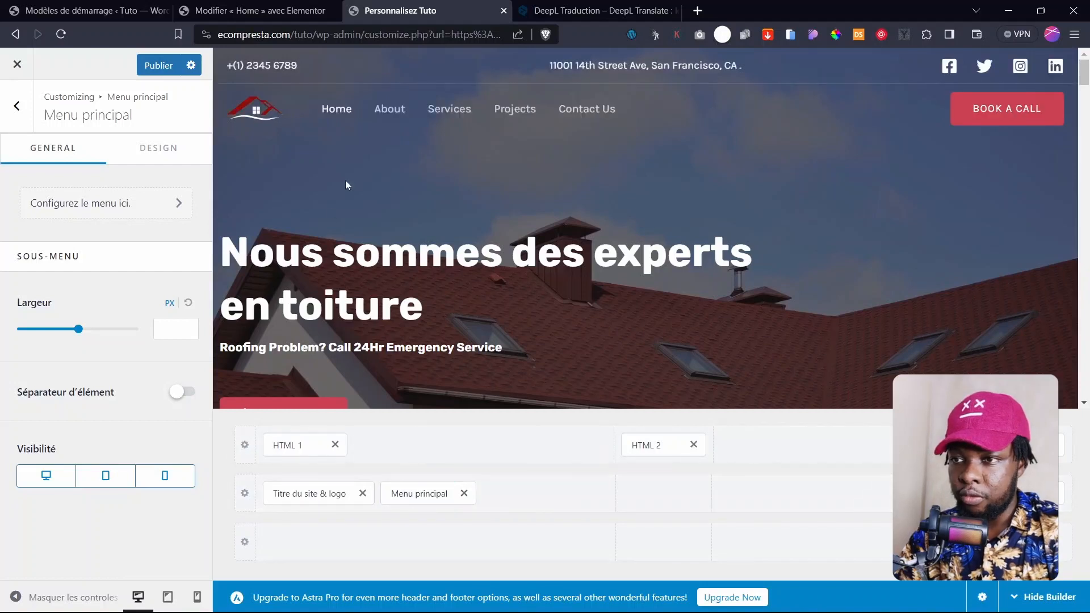
pyautogui.moveTo(450, 489); pyautogui.dragTo(869, 493)
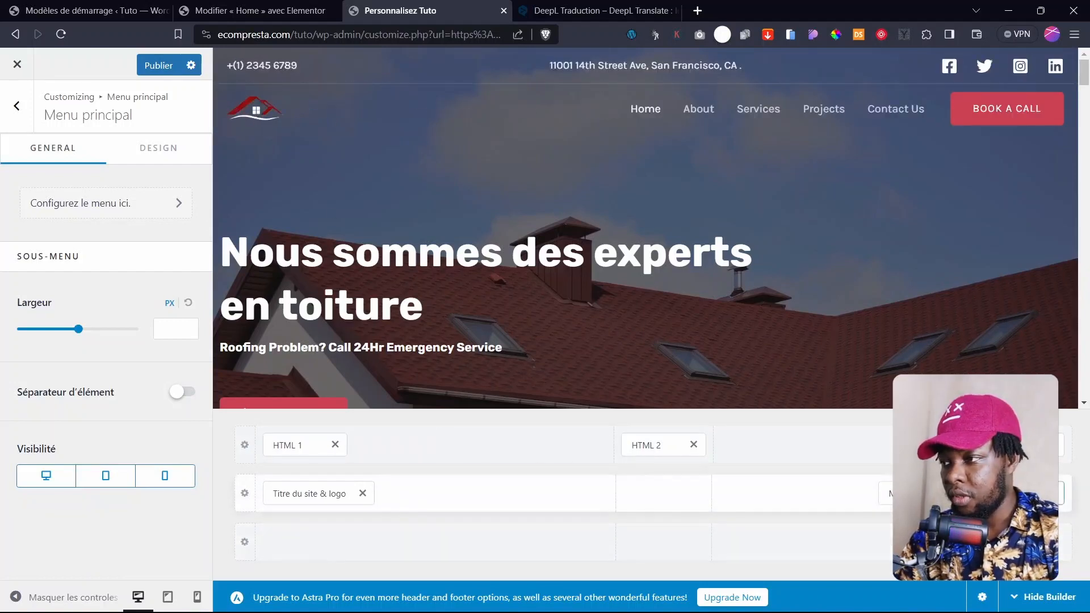
# Examine the header button's text and link settings and the address content of the HTML 2 element.
pyautogui.click(1023, 493)
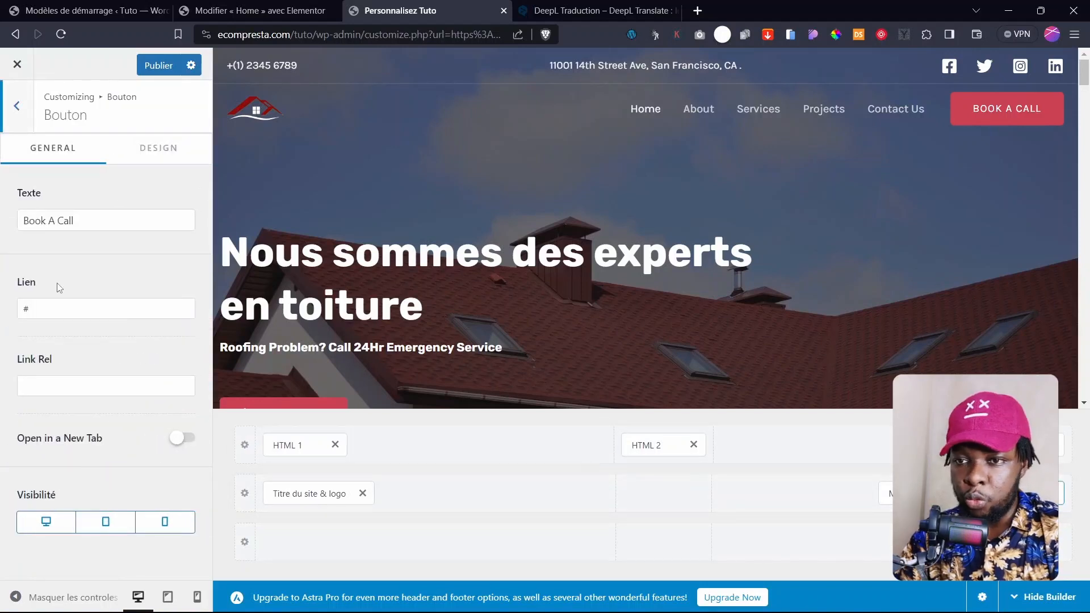
pyautogui.moveTo(86, 221); pyautogui.dragTo(19, 237)
pyautogui.moveTo(61, 307); pyautogui.dragTo(2, 318)
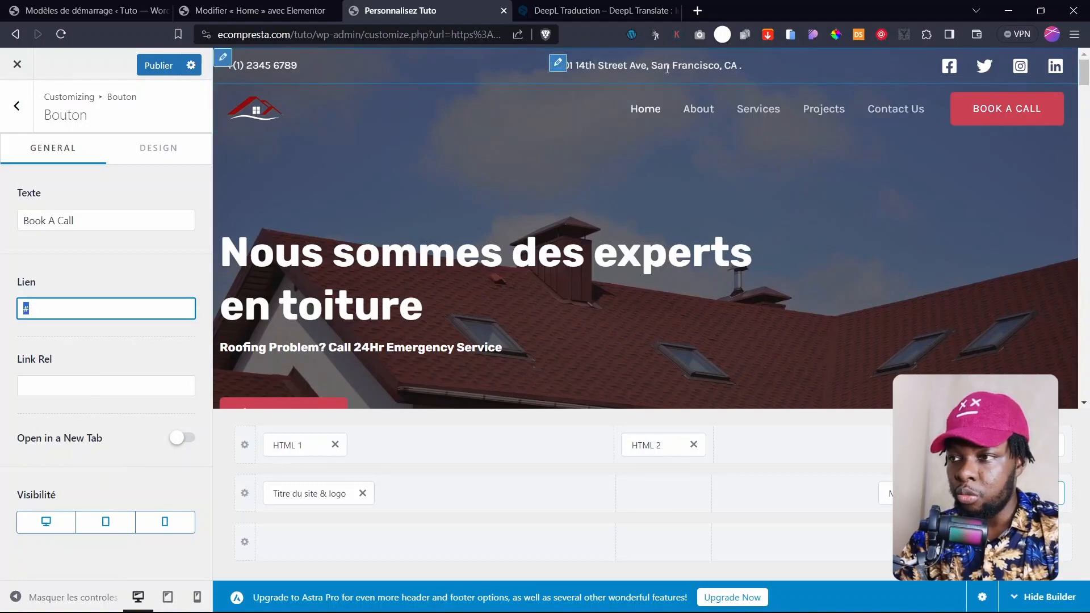
pyautogui.click(558, 63)
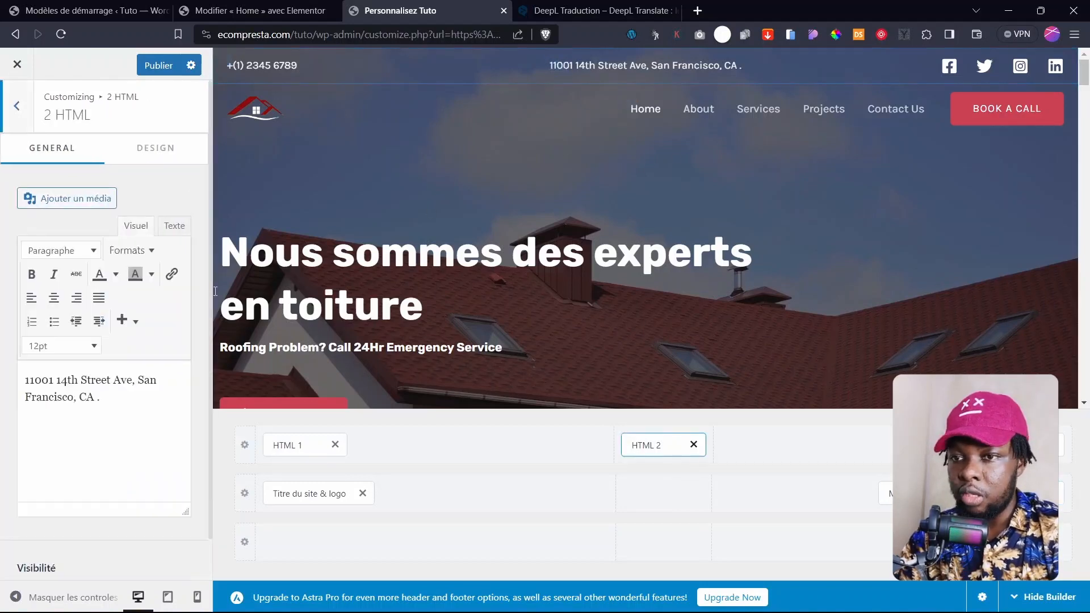
pyautogui.moveTo(101, 397); pyautogui.dragTo(25, 379)
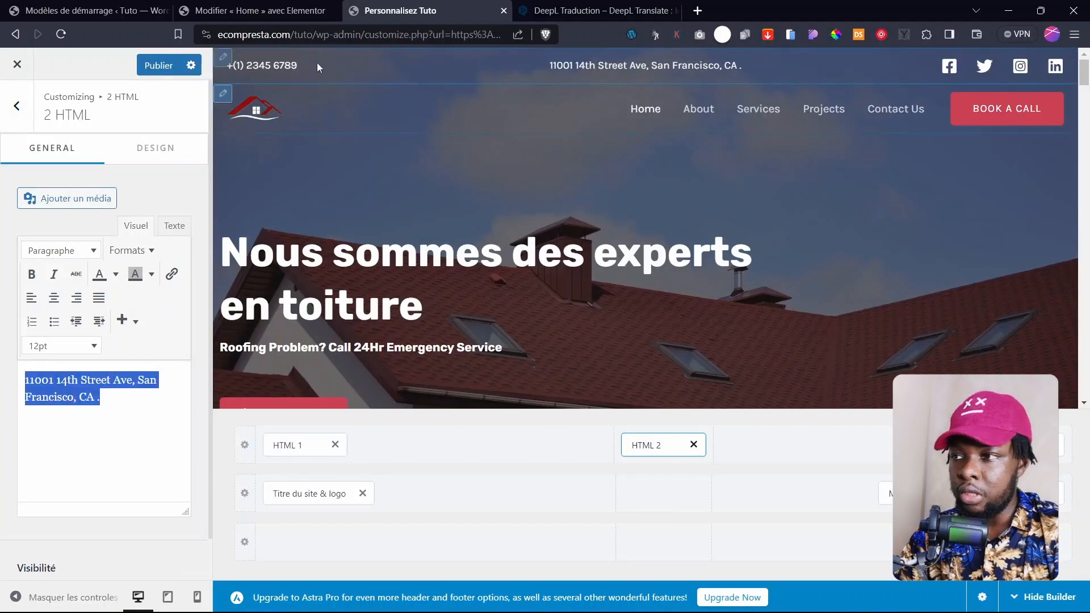